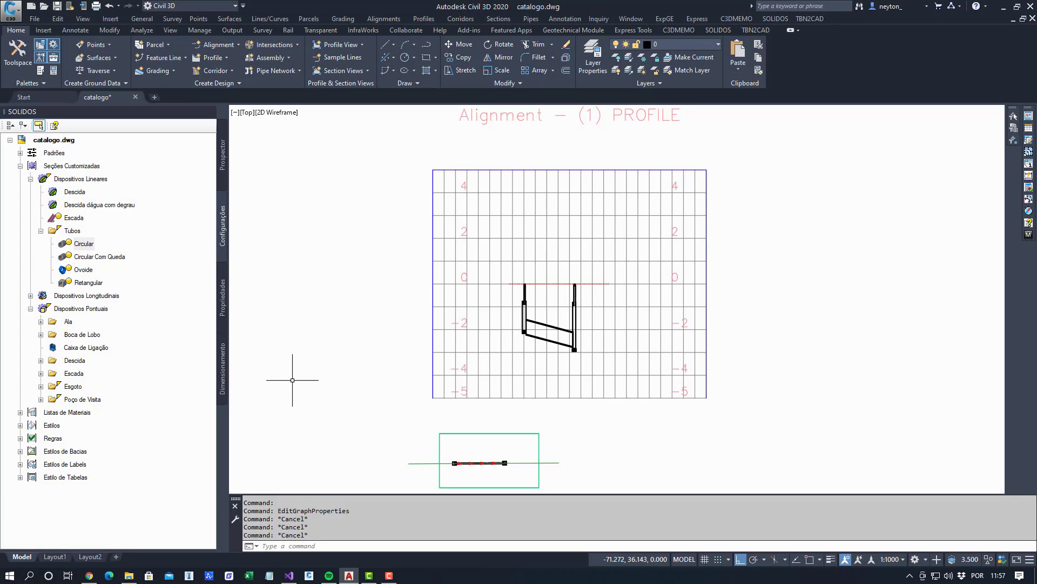
Step: Consult the TUBOS DE CONCRETO ARMADO sheet in the browser's PDF drainage album and return to Civil 3D
click(90, 574)
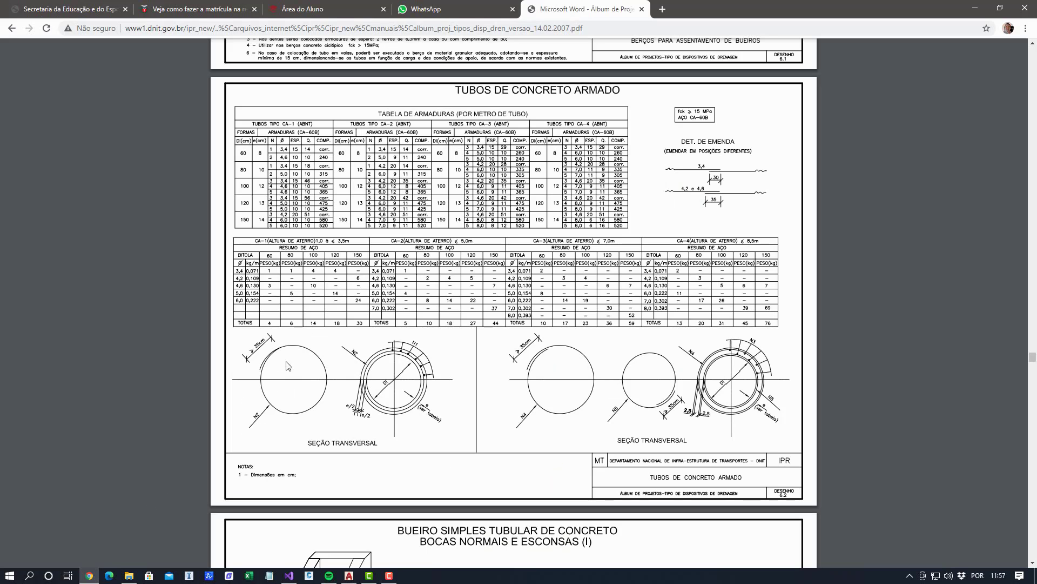
scroll(384, 288, up, 1)
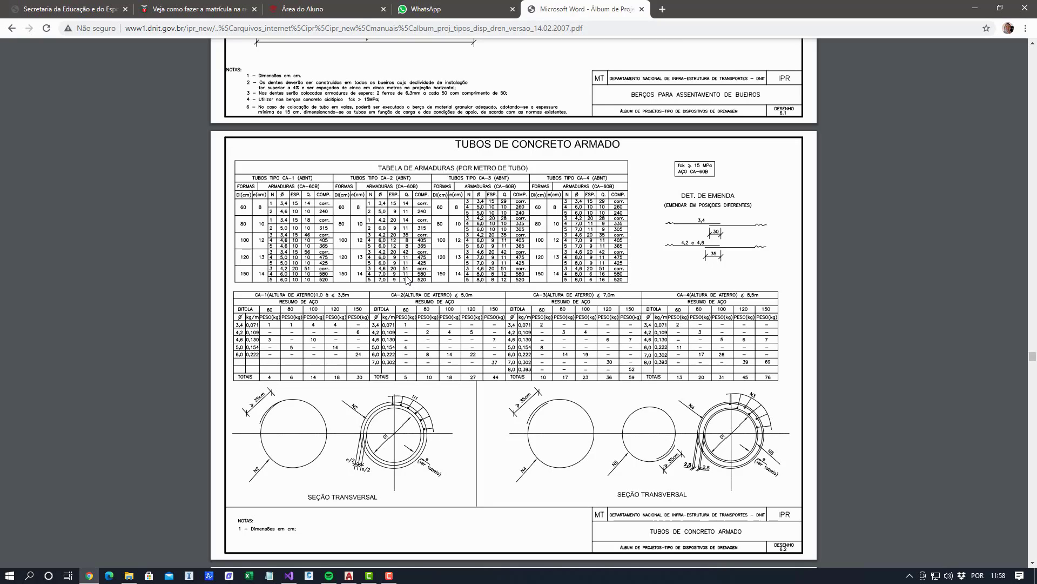
click(349, 574)
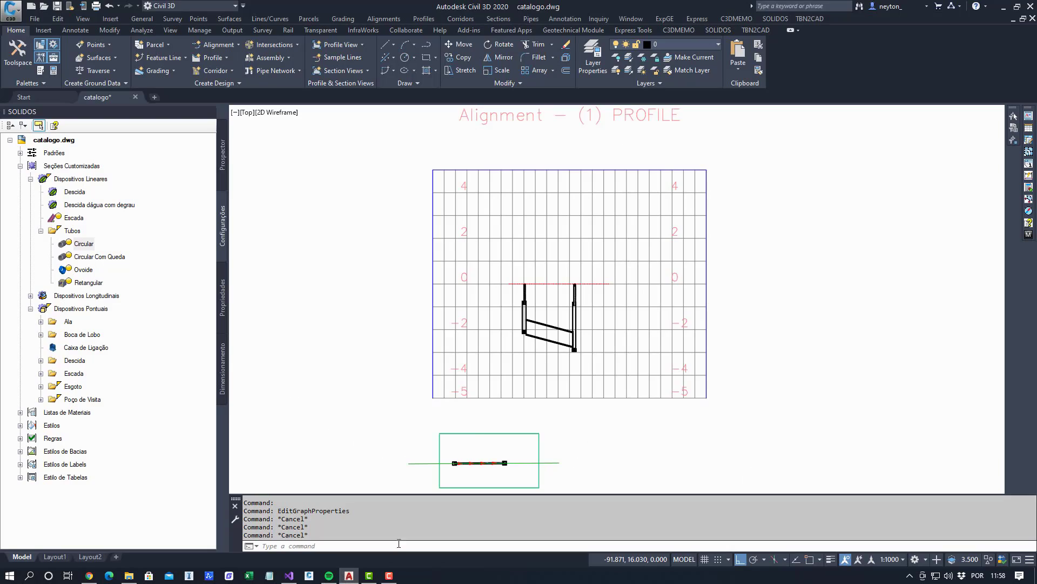
Step: Select the pipe between the two structures in the plan view and show its properties in SOLIDOS
mouse_move(409, 357)
middle_down()
mouse_move(396, 296)
mouse_move(371, 350)
middle_up()
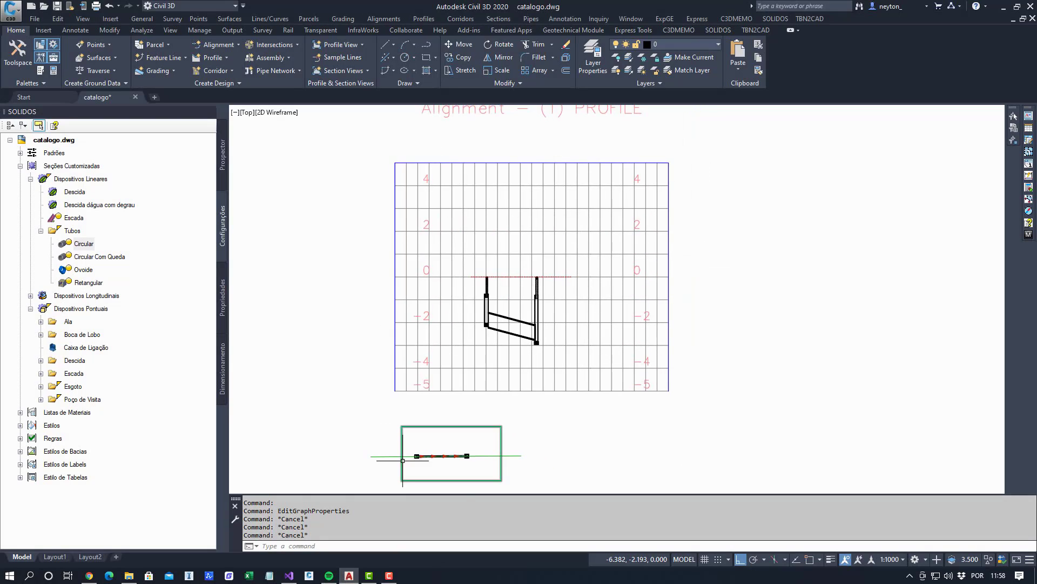
scroll(410, 464, up, 8)
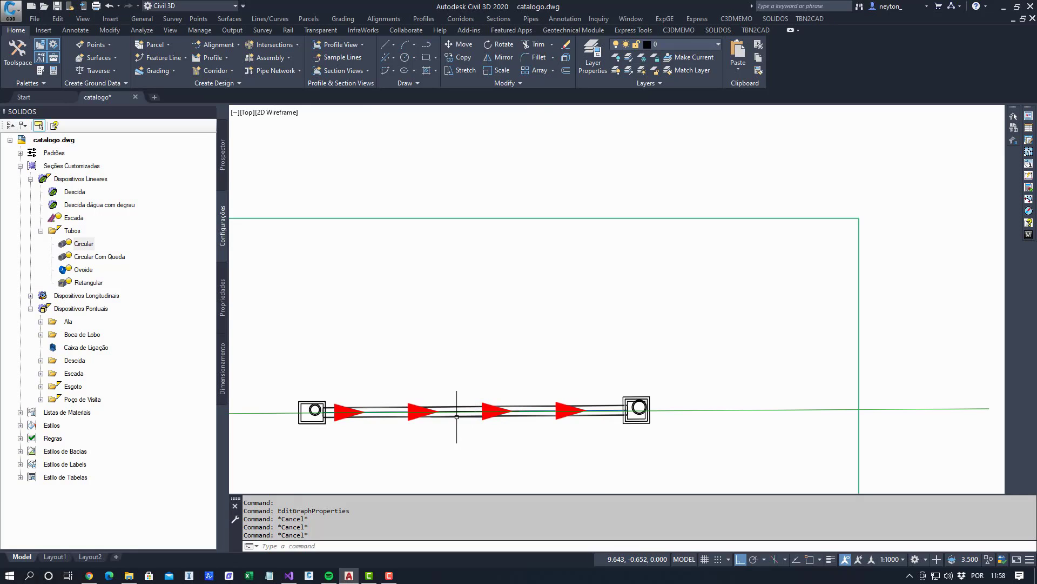
click(327, 414)
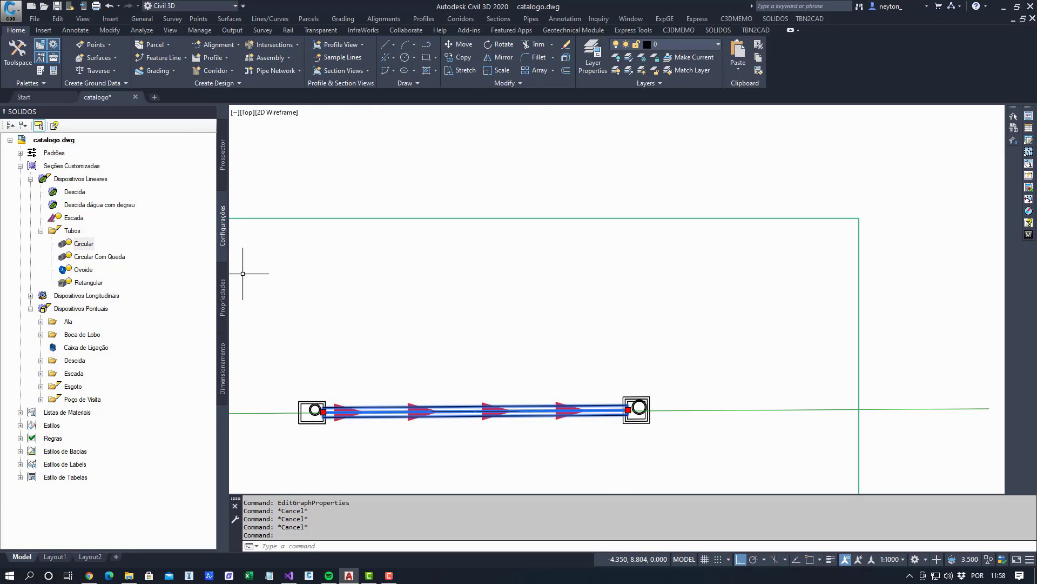
click(222, 297)
Step: Review the height values offered for the pipe's Altura property in the Seção category
click(28, 315)
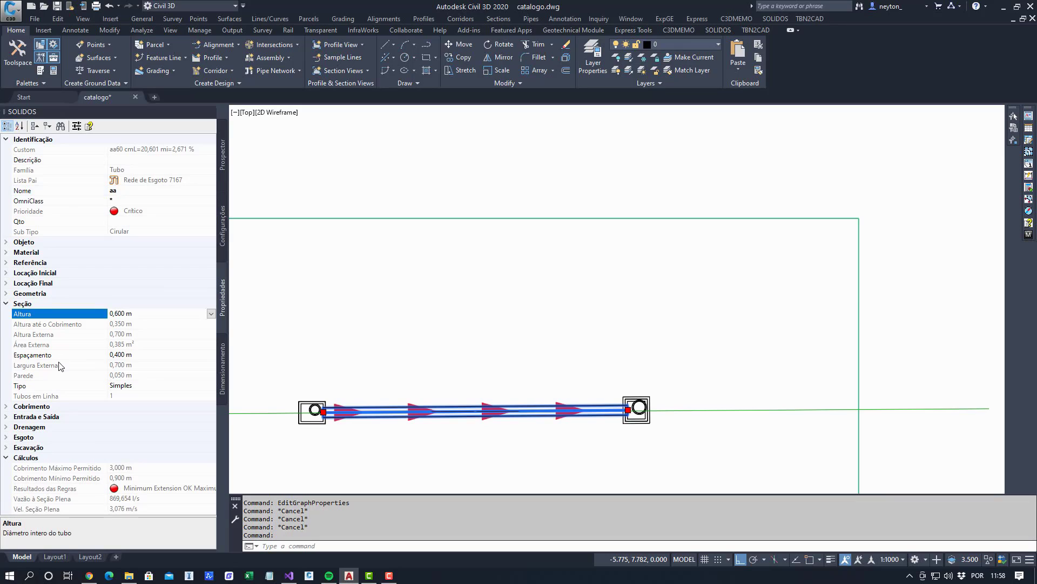
click(64, 324)
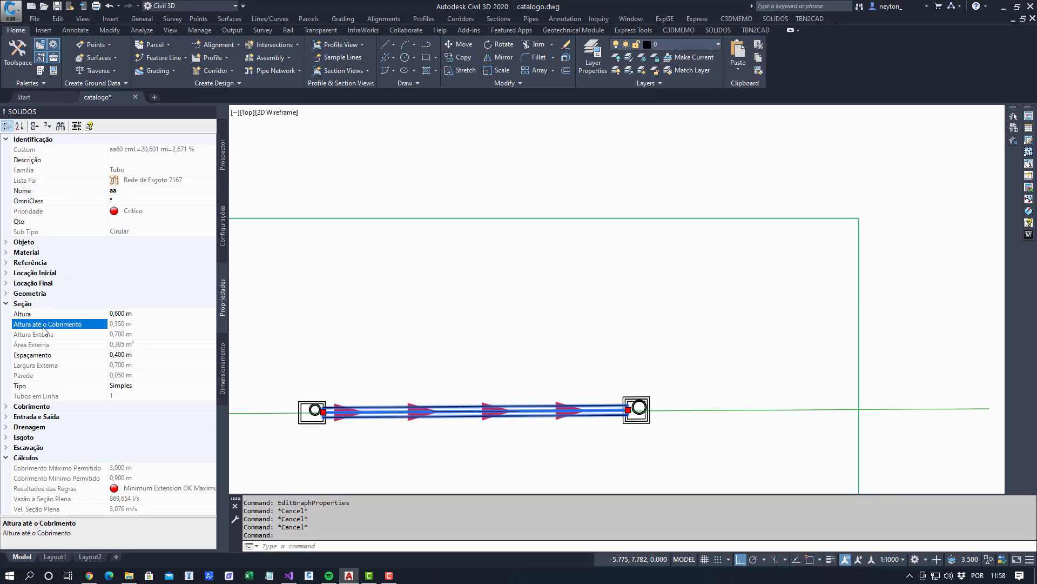
click(73, 315)
click(211, 314)
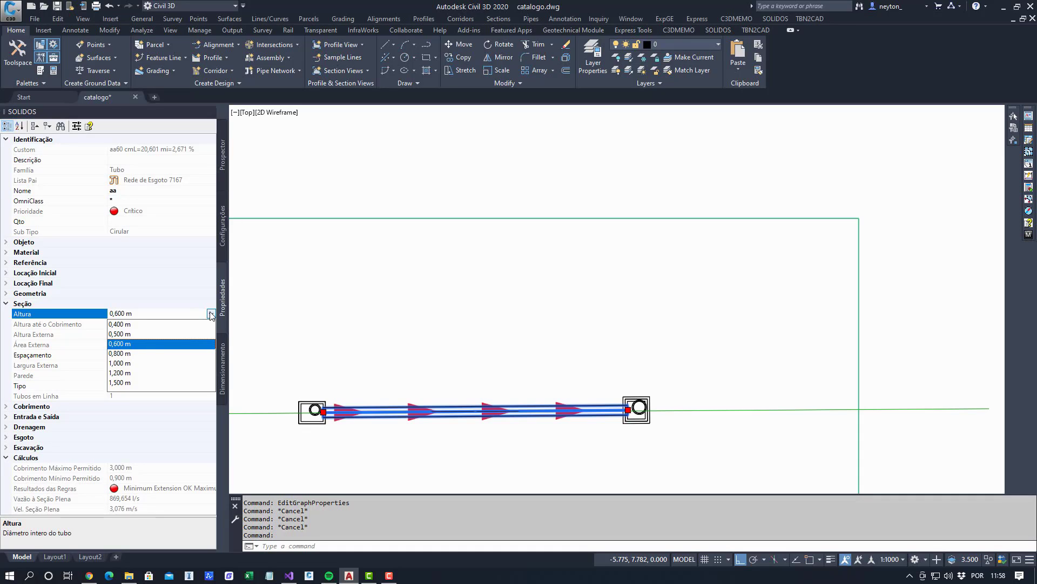
click(211, 314)
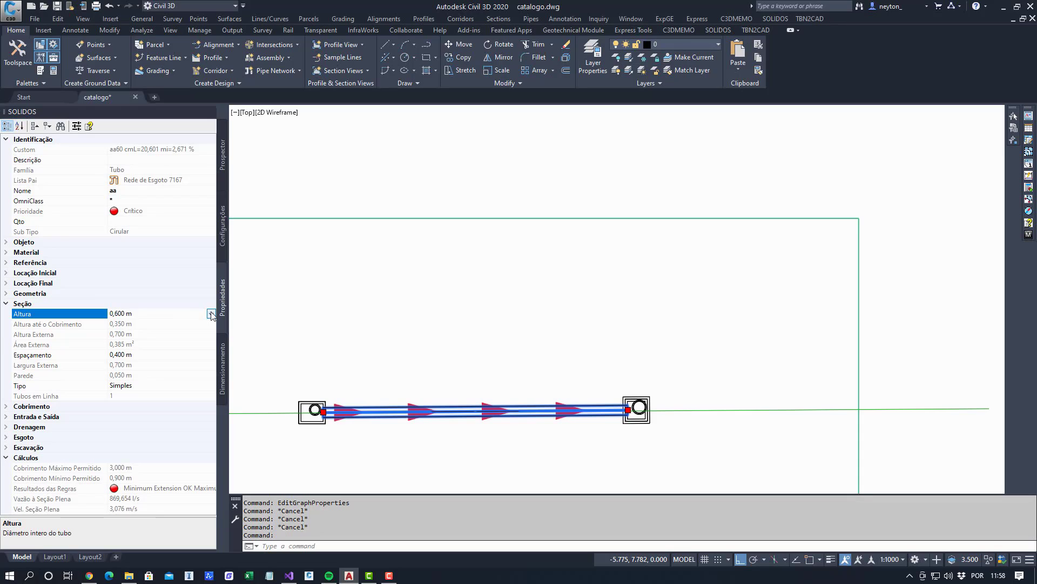
Step: Open the Circular tube definition from Dispositivos Lineares > Tubos in the Solids Builder
click(223, 238)
click(84, 244)
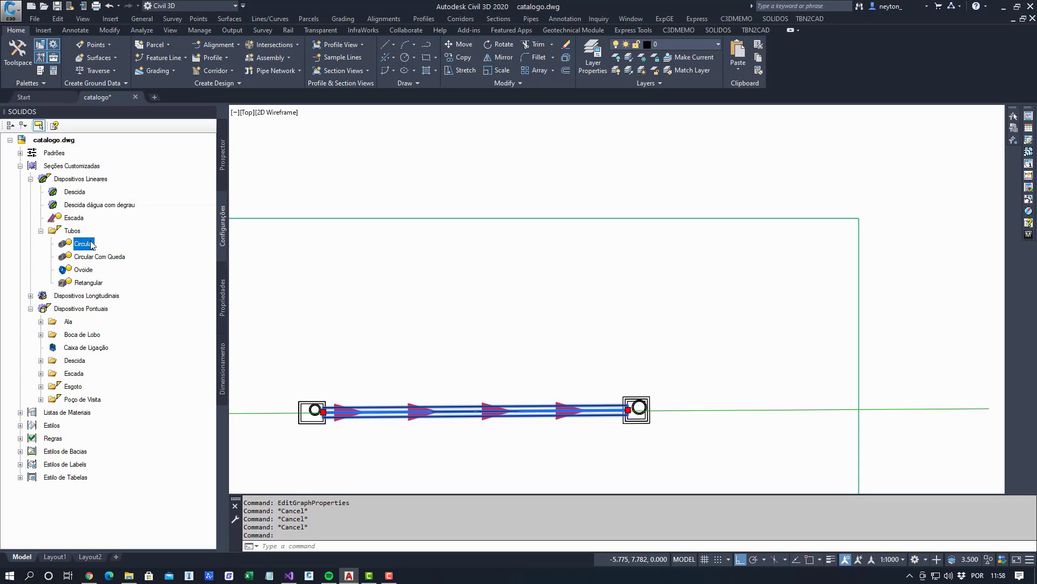
scroll(494, 354, down, 8)
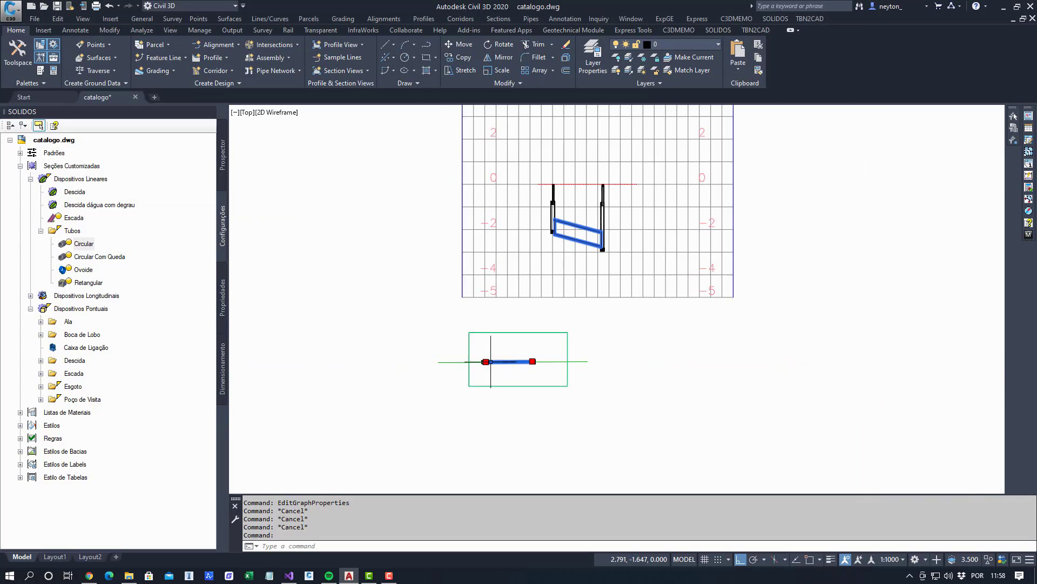
middle_drag(490, 361, 481, 395)
click(84, 244)
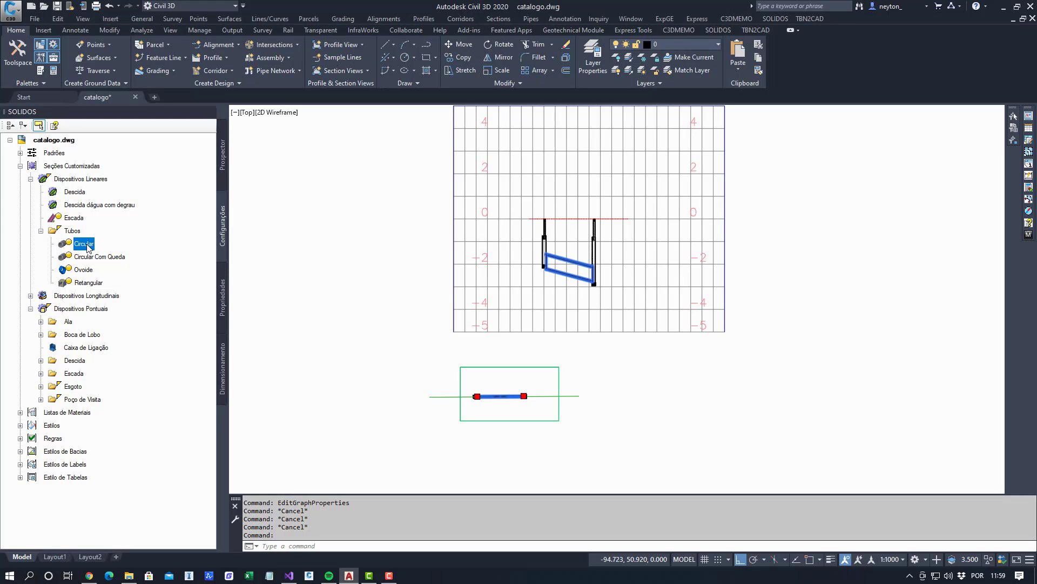
click(108, 259)
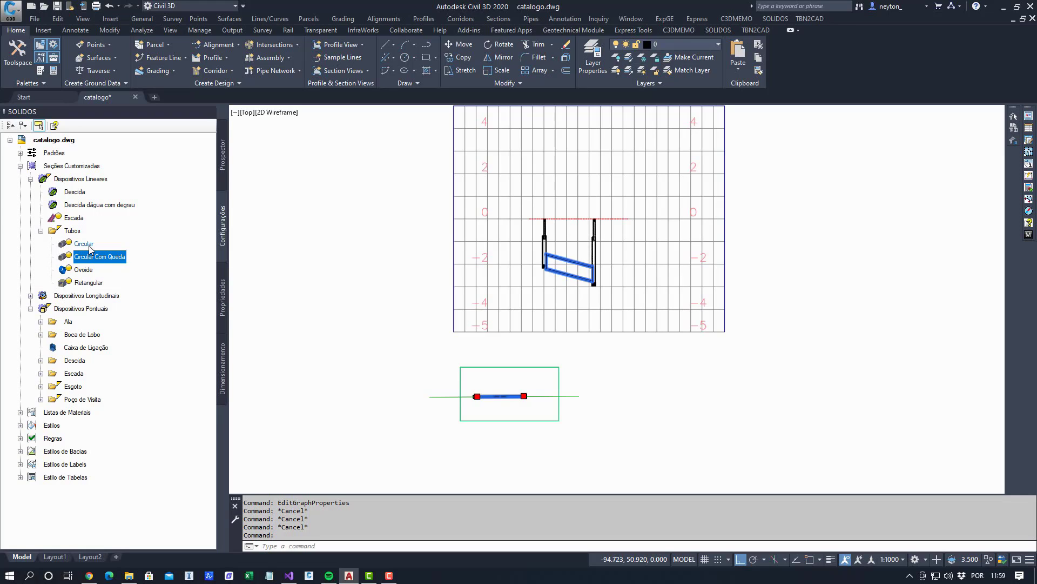
click(86, 244)
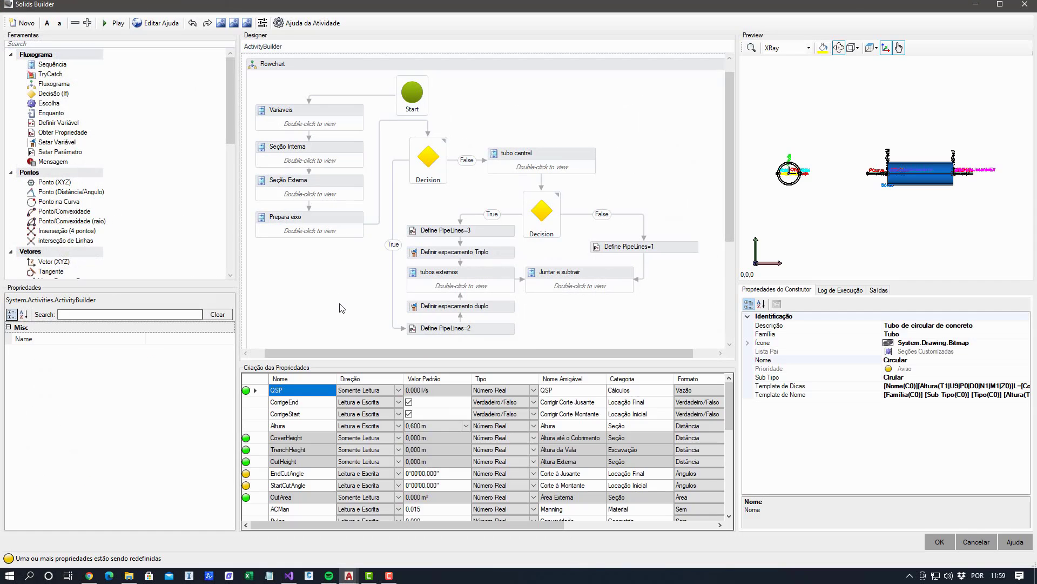
Step: Examine the circular tube's 3D preview up close from an oblique angle
drag(930, 230, 828, 219)
scroll(890, 228, up, 5)
middle_drag(889, 227, 944, 247)
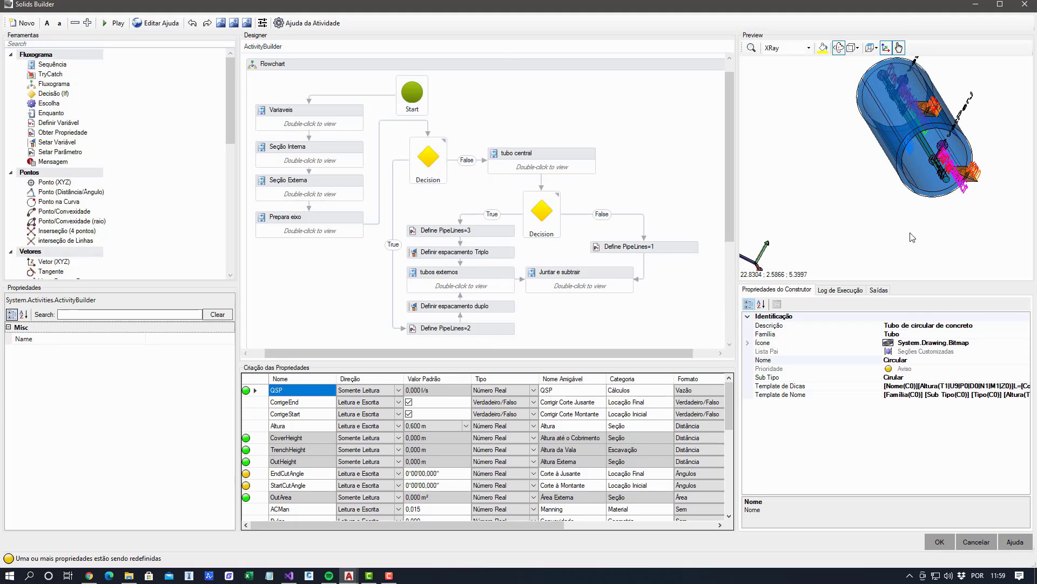
middle_drag(870, 182, 870, 241)
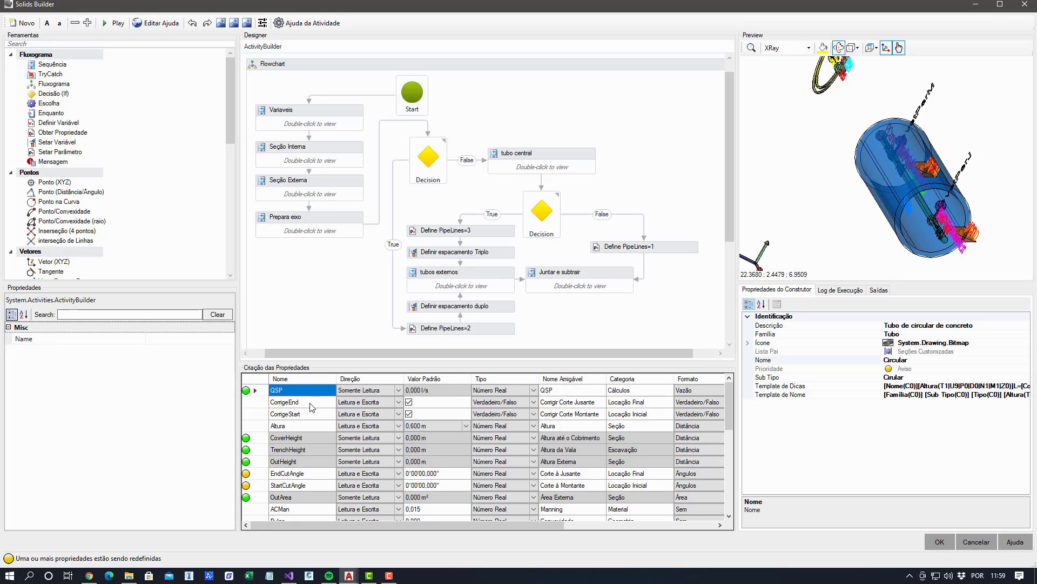
Step: Inspect the Altura property's name and default value, and close the Solids Builder without saving
click(304, 415)
click(303, 424)
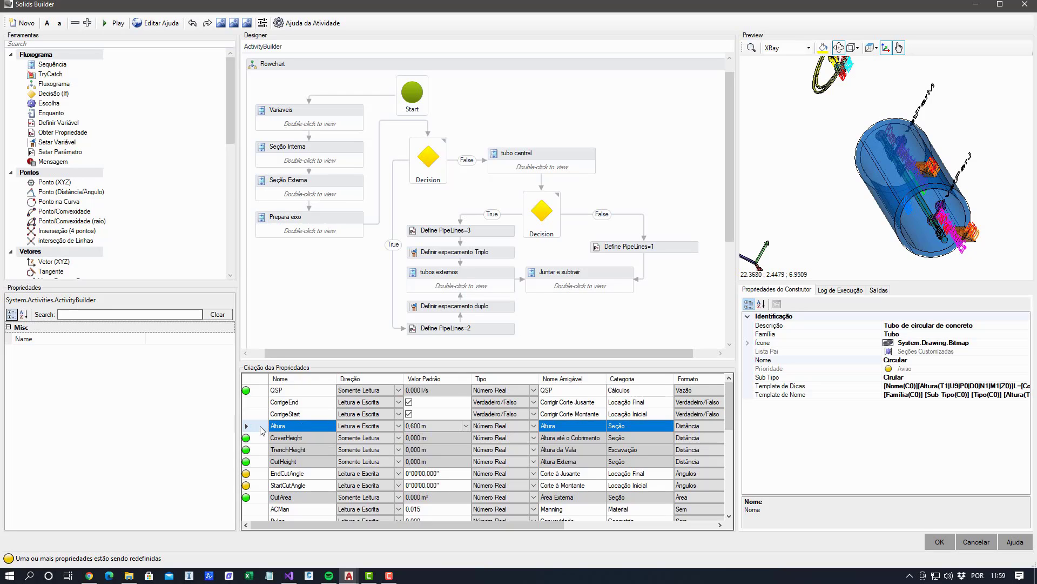
click(291, 428)
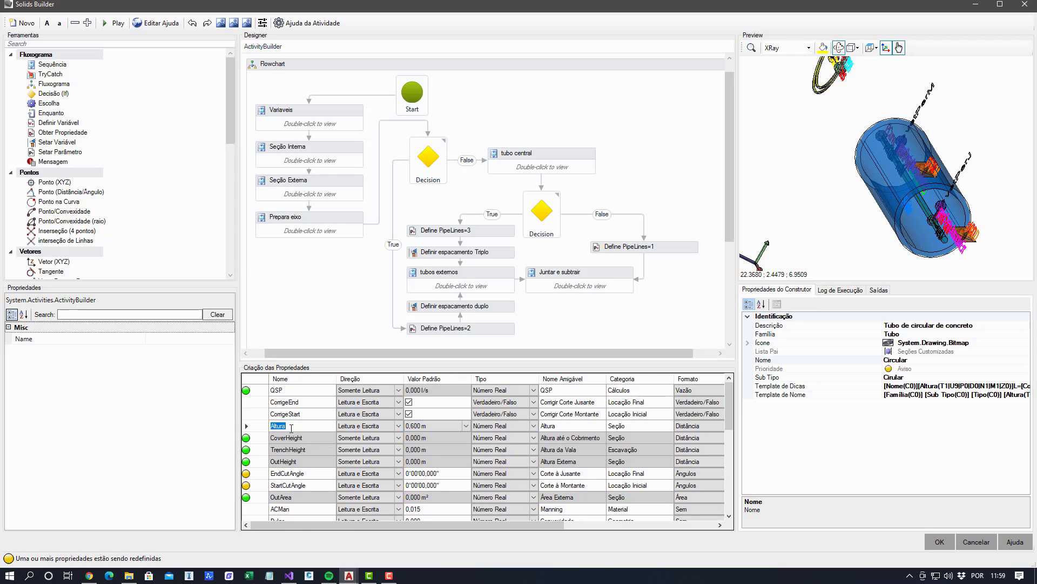
key(Escape)
click(293, 429)
key(Escape)
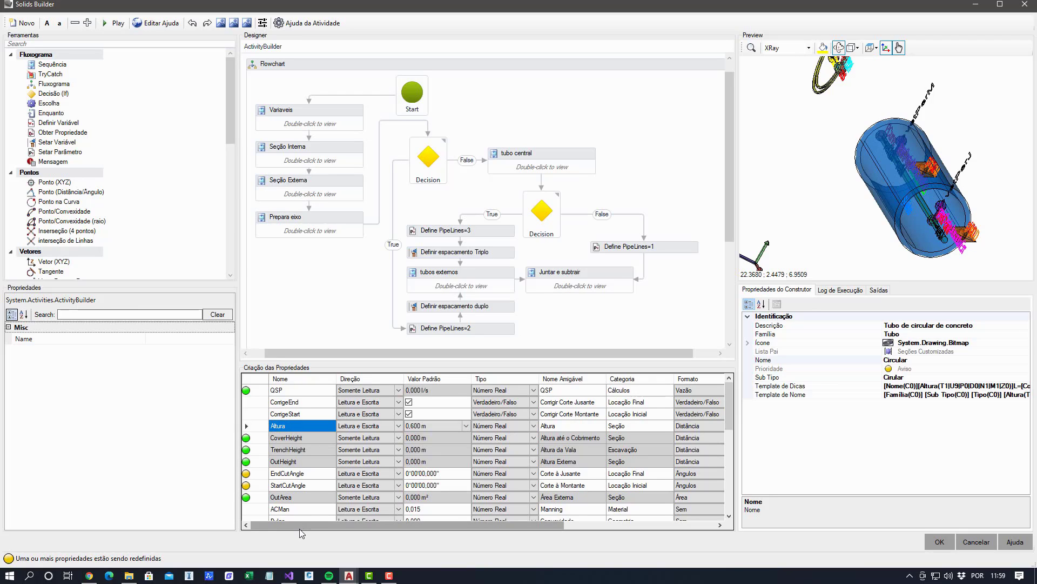
drag(301, 533, 316, 533)
click(446, 430)
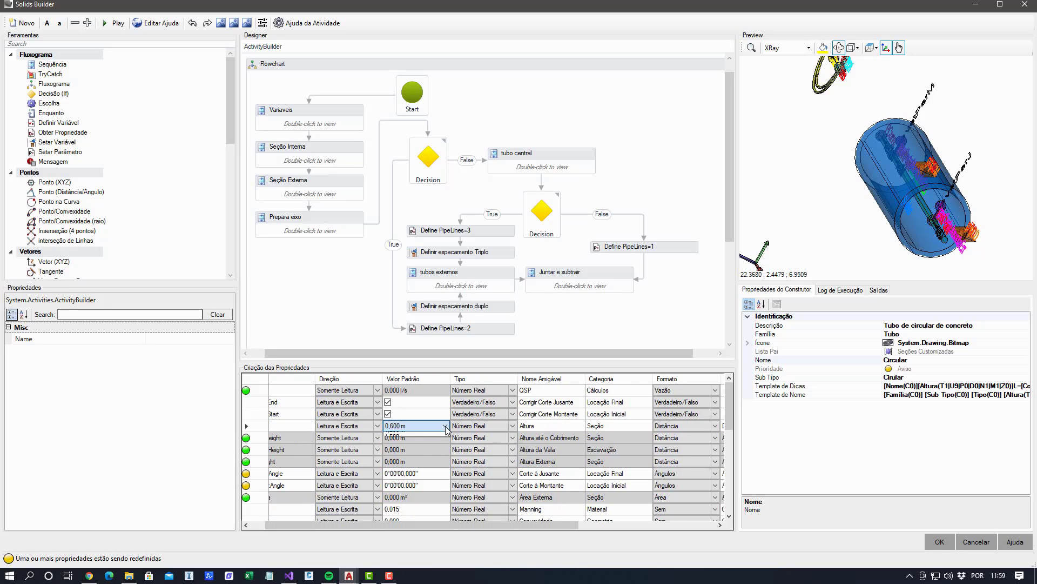
click(976, 541)
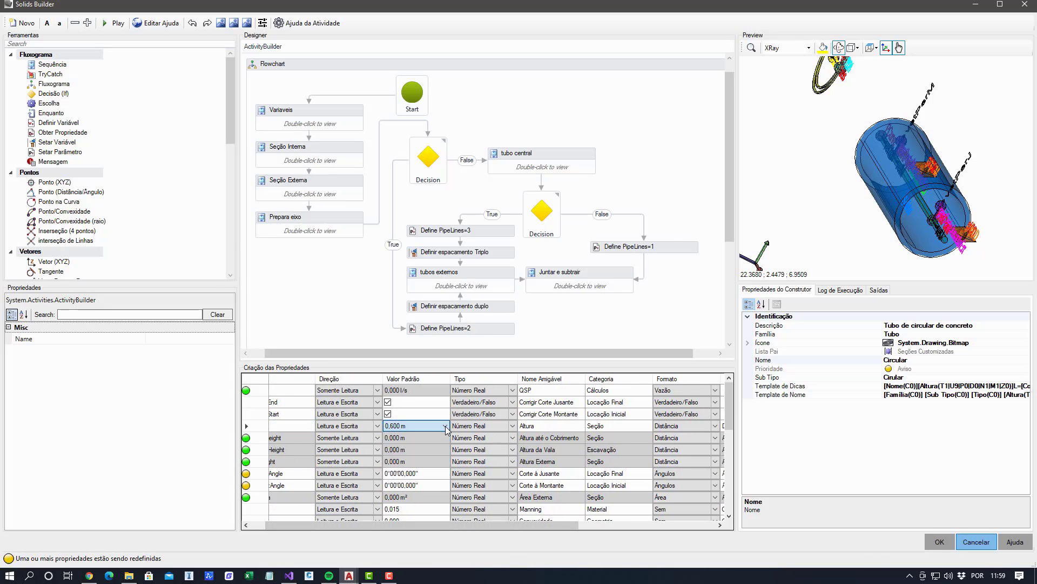
Step: Reopen the Circular tube definition in the Solids Builder and select the default value of the Altura property
click(84, 244)
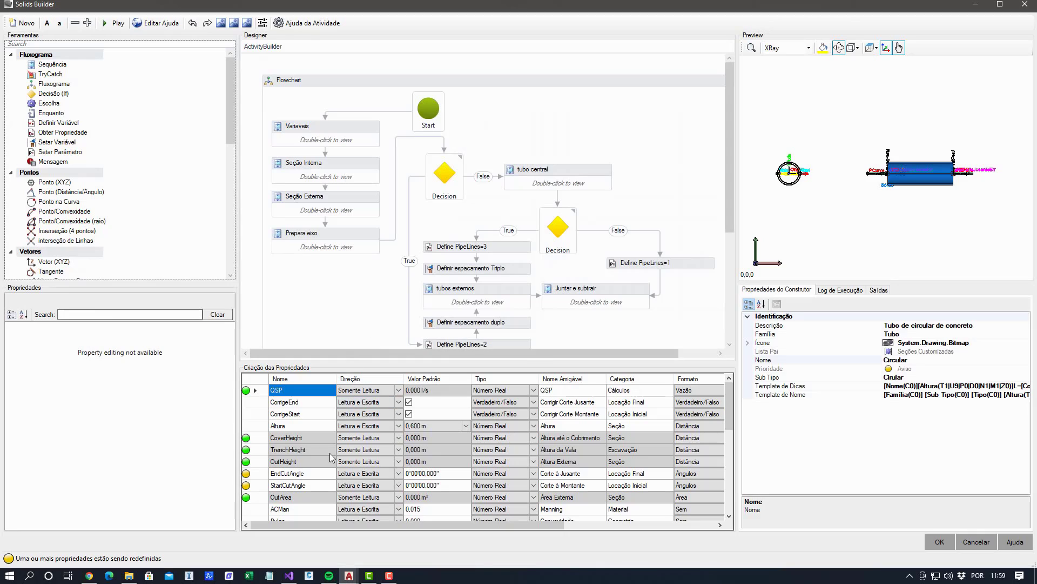
click(294, 424)
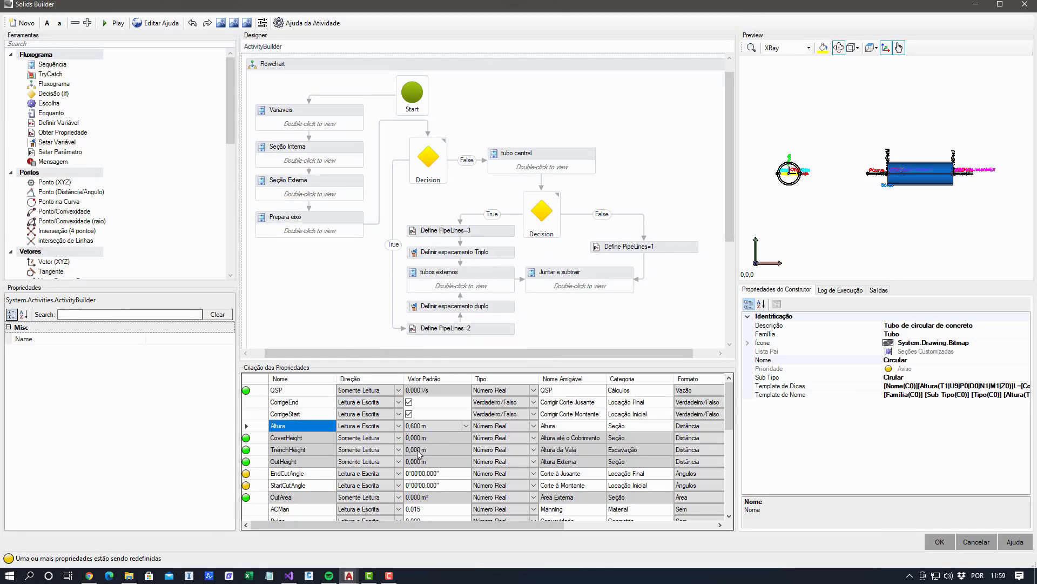
click(433, 427)
click(442, 426)
click(442, 427)
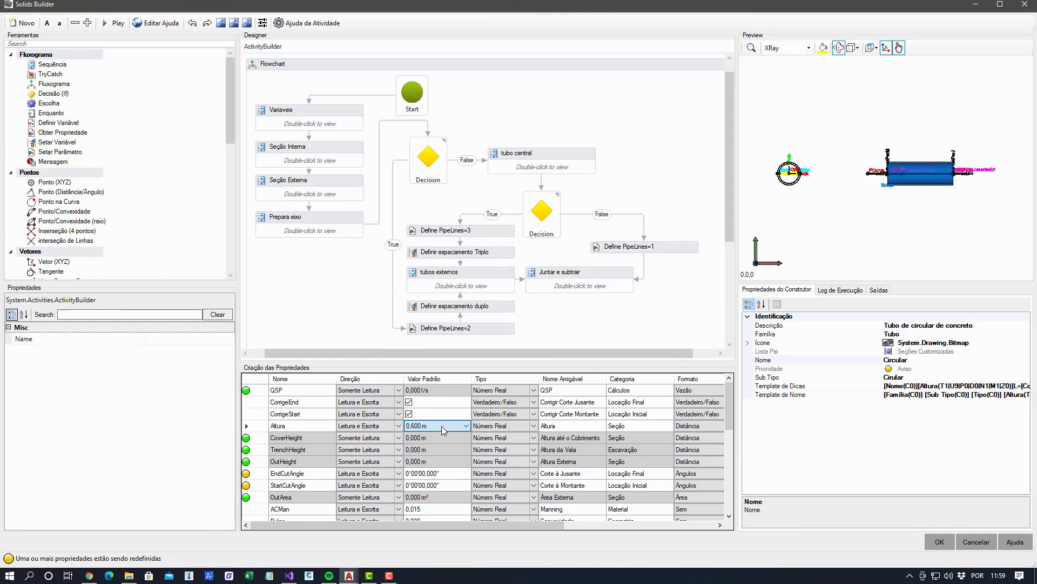
Step: Examine the Altura property's friendly name, its available provider types and its description
click(563, 427)
drag(511, 524, 664, 529)
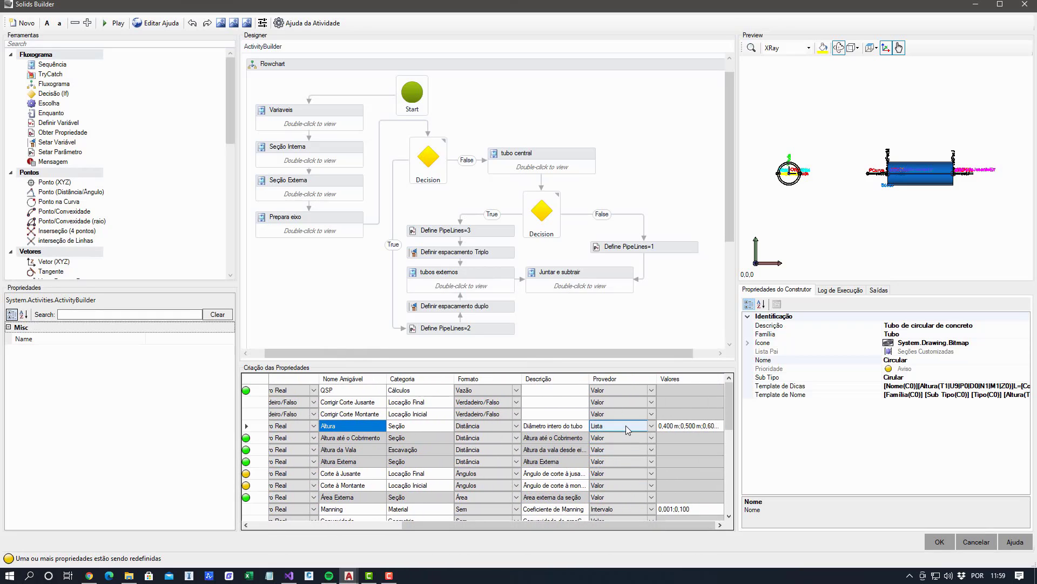
click(652, 427)
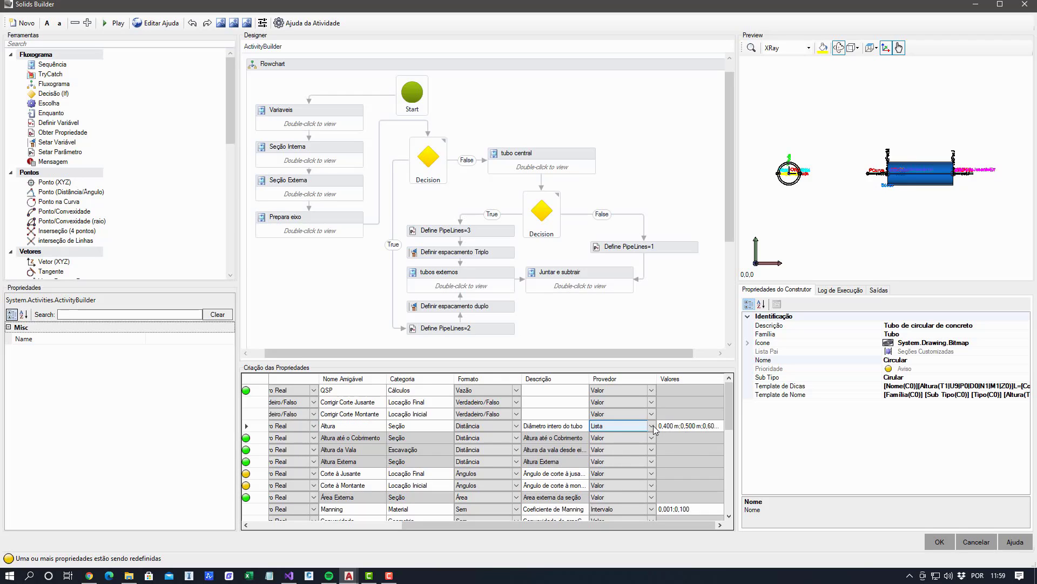
click(653, 427)
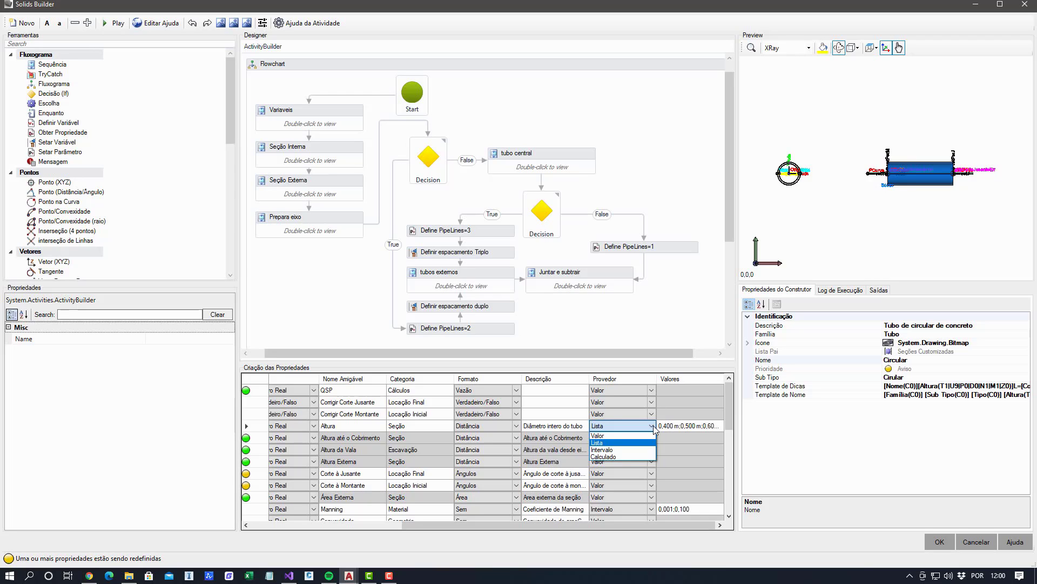
click(585, 427)
click(578, 427)
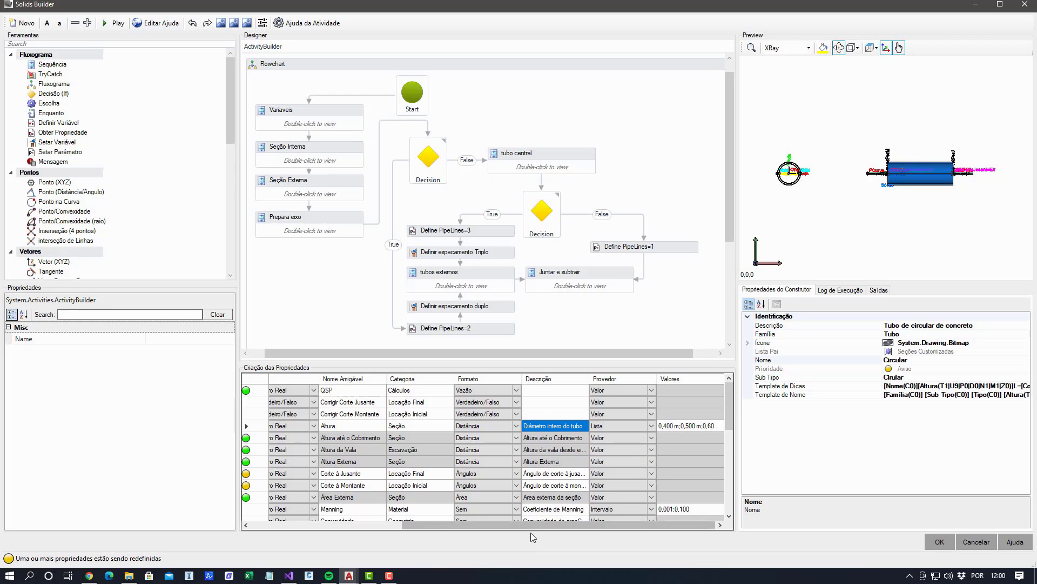
Step: Examine the Degrau, CM and EndPoint rows further down the circular tube's property list
drag(521, 526, 383, 529)
scroll(396, 469, down, 5)
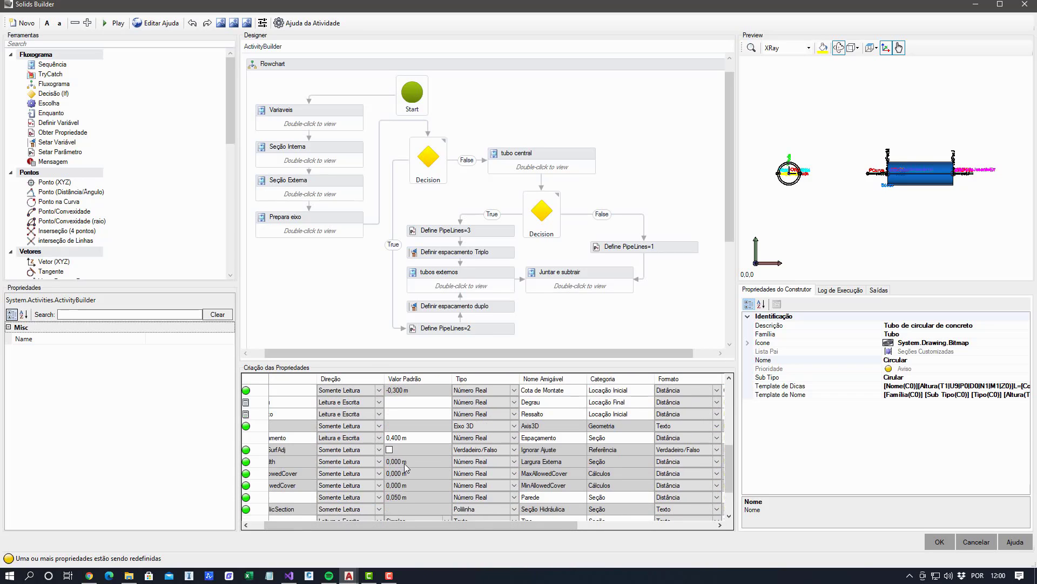
click(294, 402)
drag(334, 528, 320, 531)
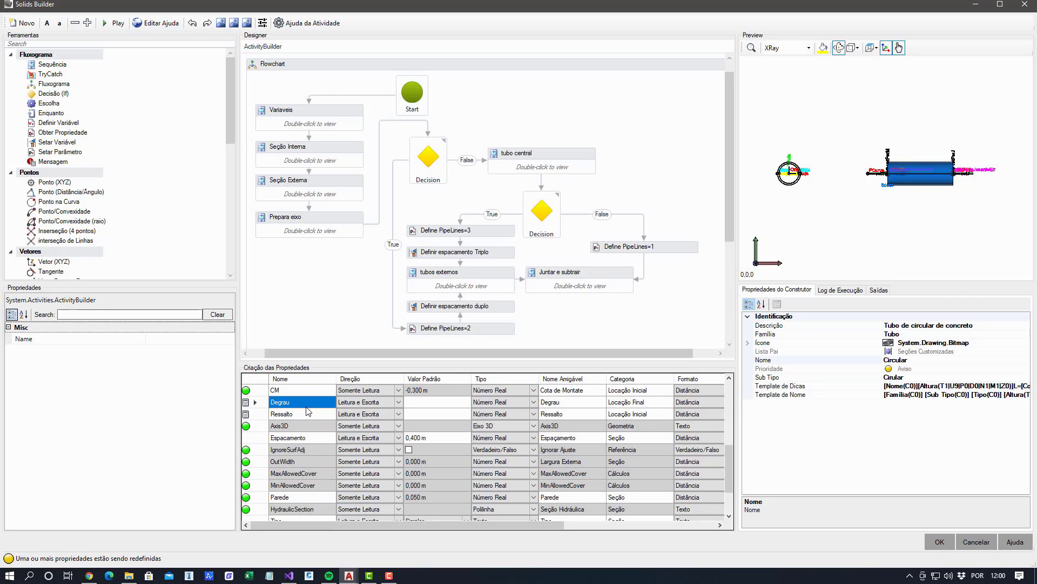
scroll(311, 414, up, 1)
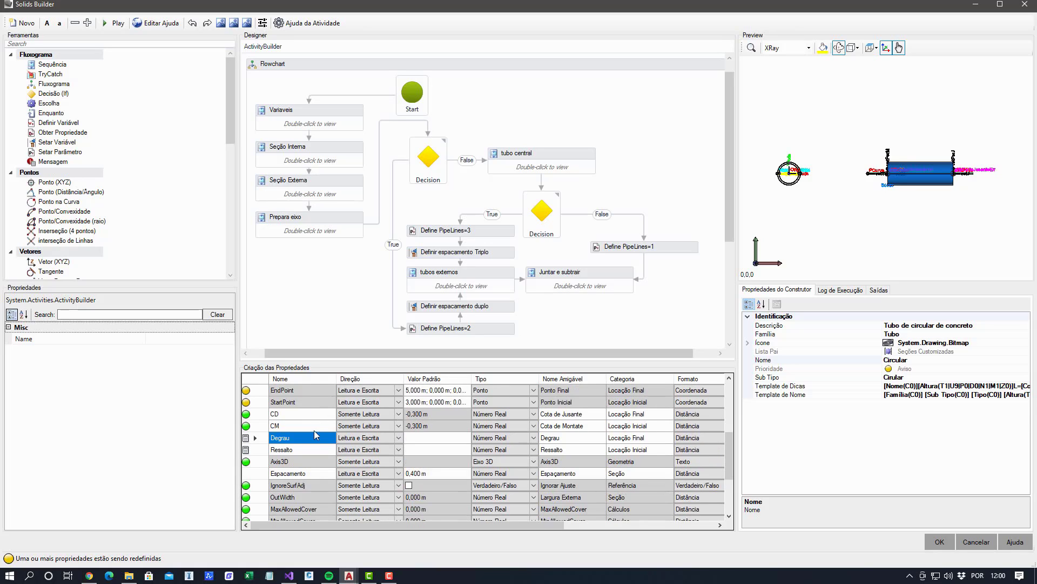
click(305, 427)
click(312, 390)
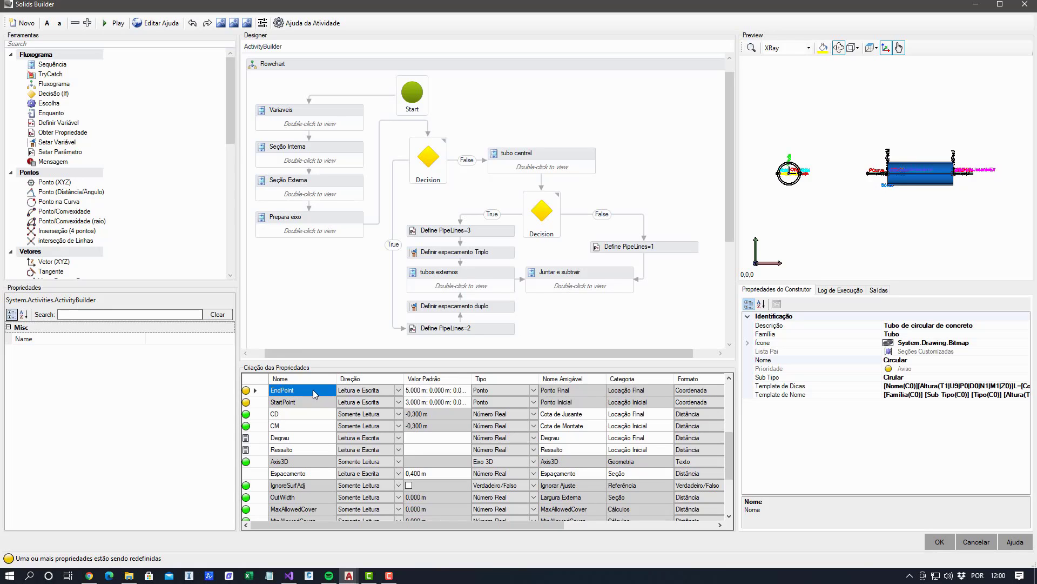
click(300, 427)
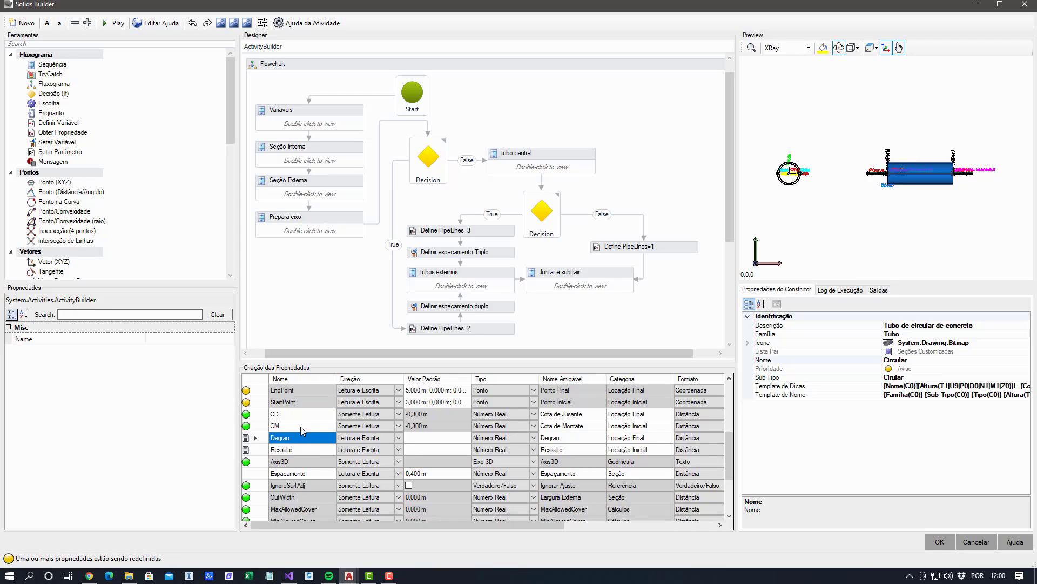
click(316, 390)
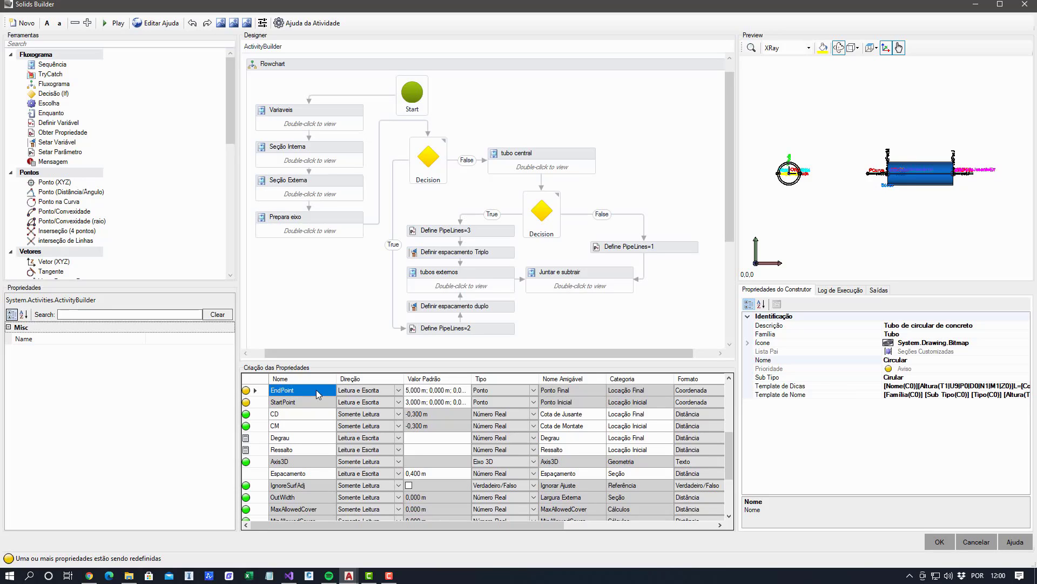
Step: Examine the Ressalto, Degrau and CM rows in the circular tube's property list
click(301, 449)
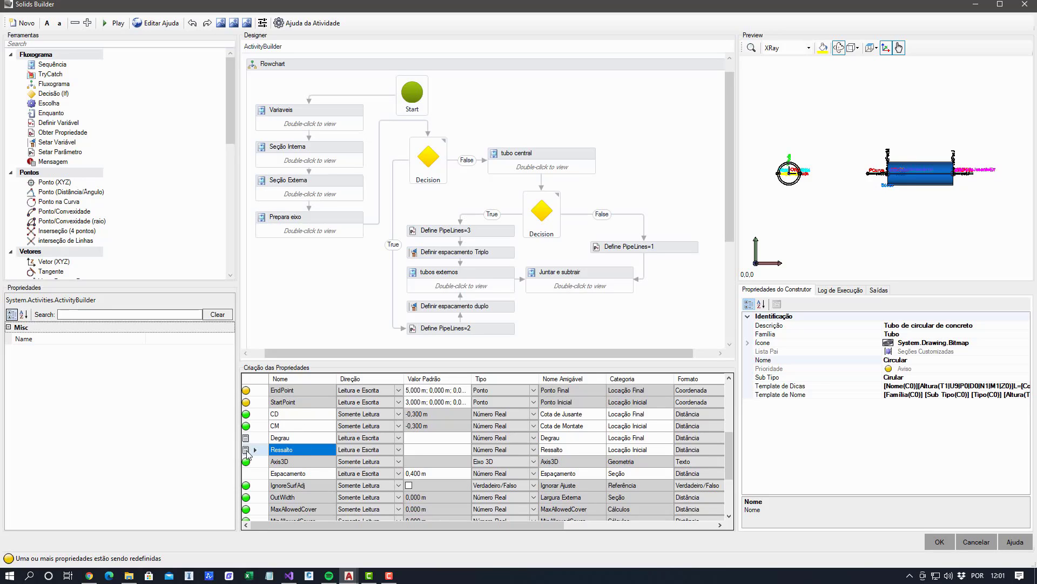
click(295, 440)
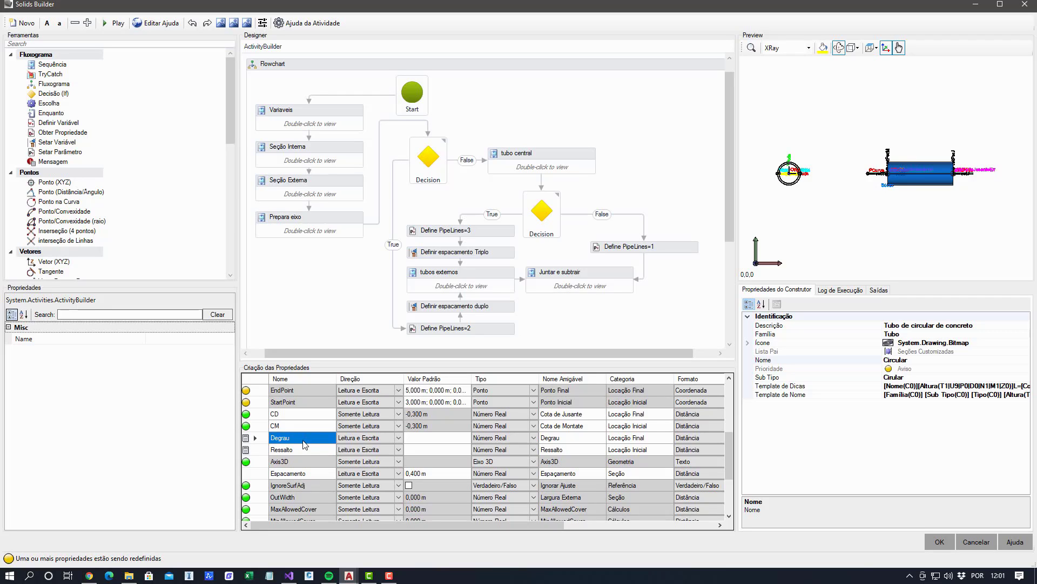
click(301, 449)
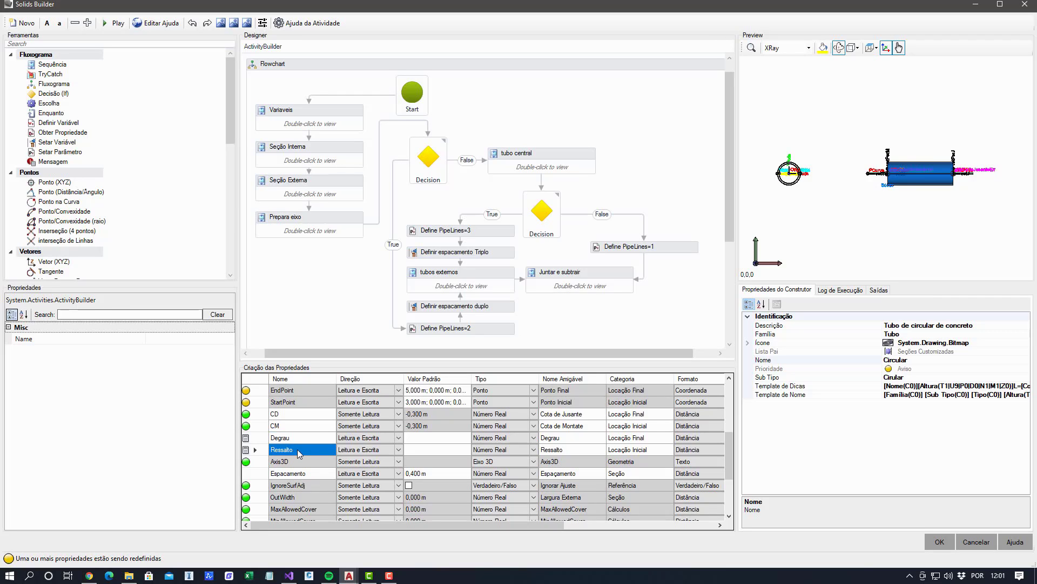
key(Up)
key(Up)
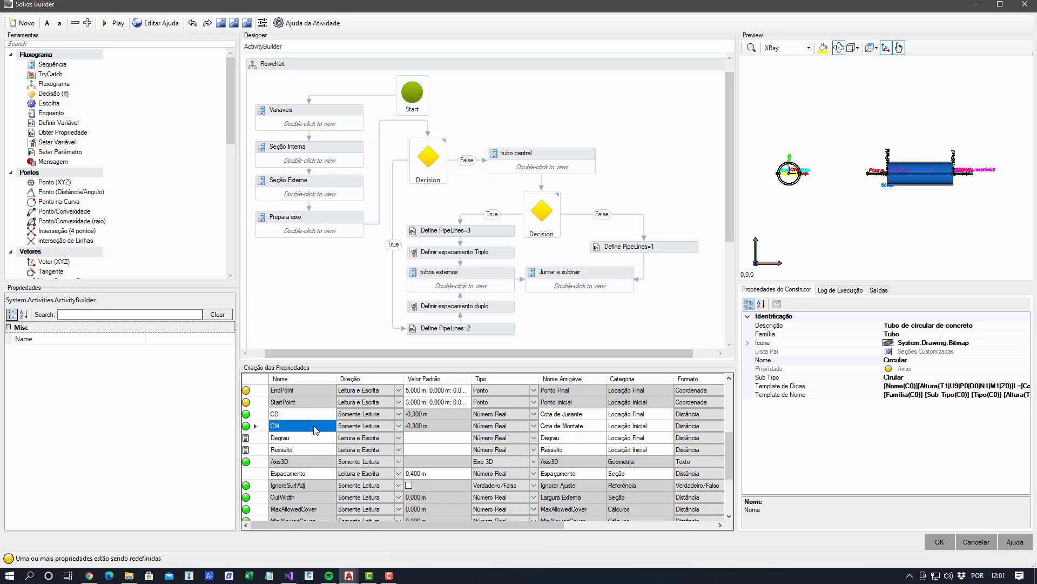
Step: Review the Altura property's description, provider type and list of values
scroll(312, 454, up, 3)
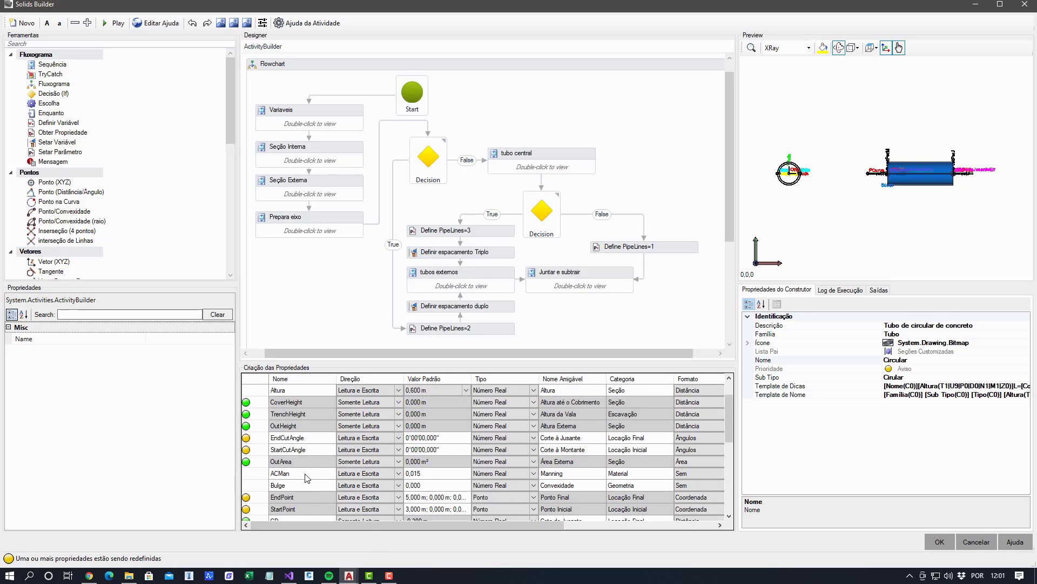
scroll(303, 478, up, 1)
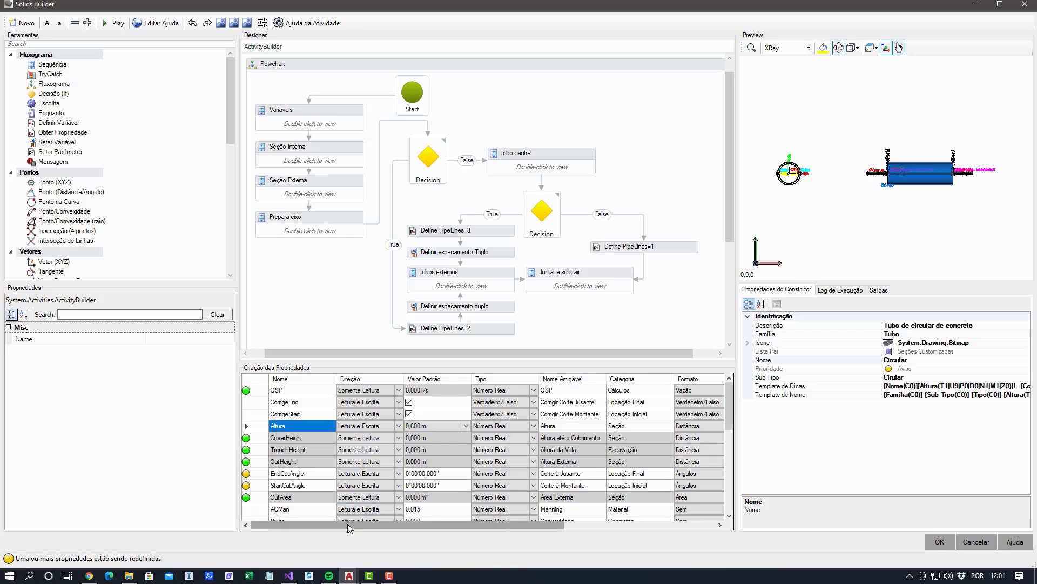
drag(348, 524, 525, 536)
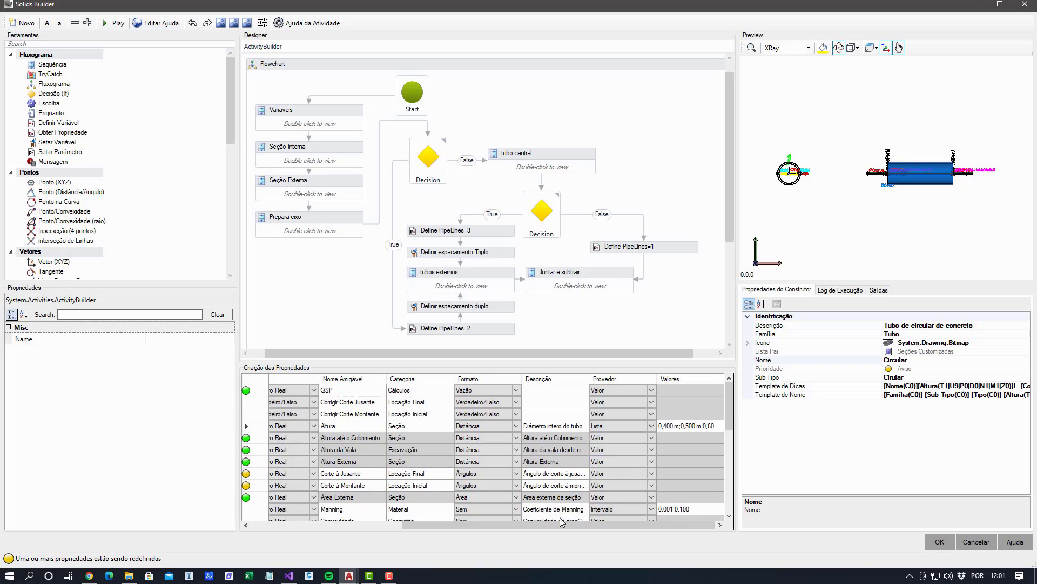
drag(558, 524, 402, 535)
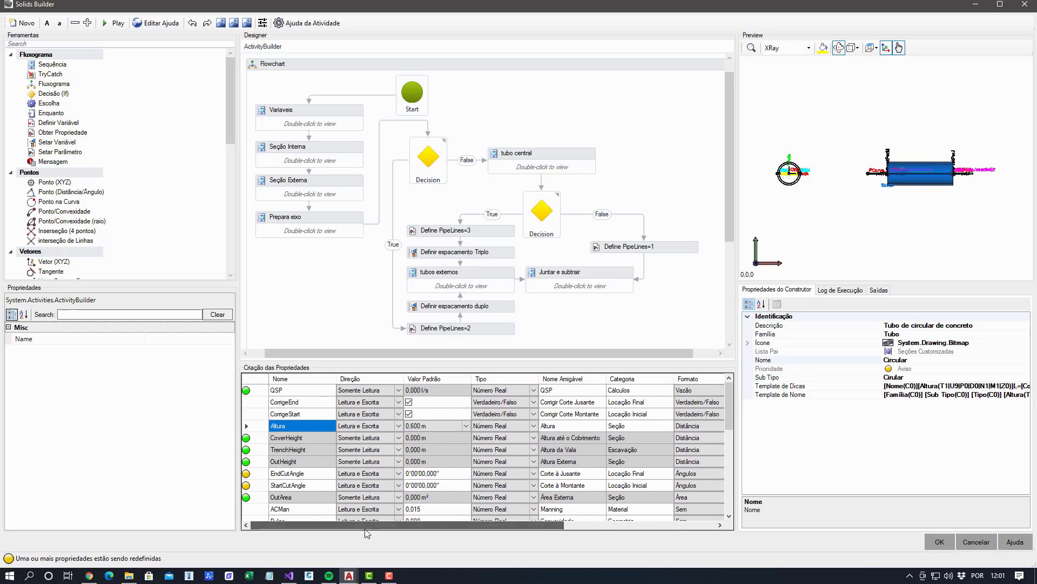
Step: Find the Parede property in the list and inspect the assignments that define its wall thickness
click(306, 474)
scroll(350, 481, down, 2)
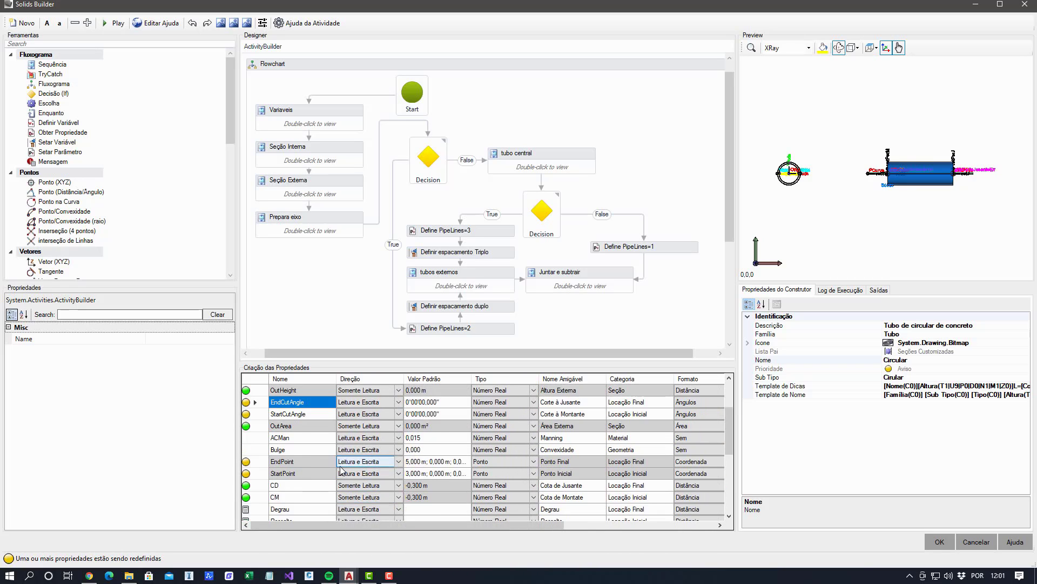
scroll(326, 475, down, 2)
scroll(325, 482, down, 3)
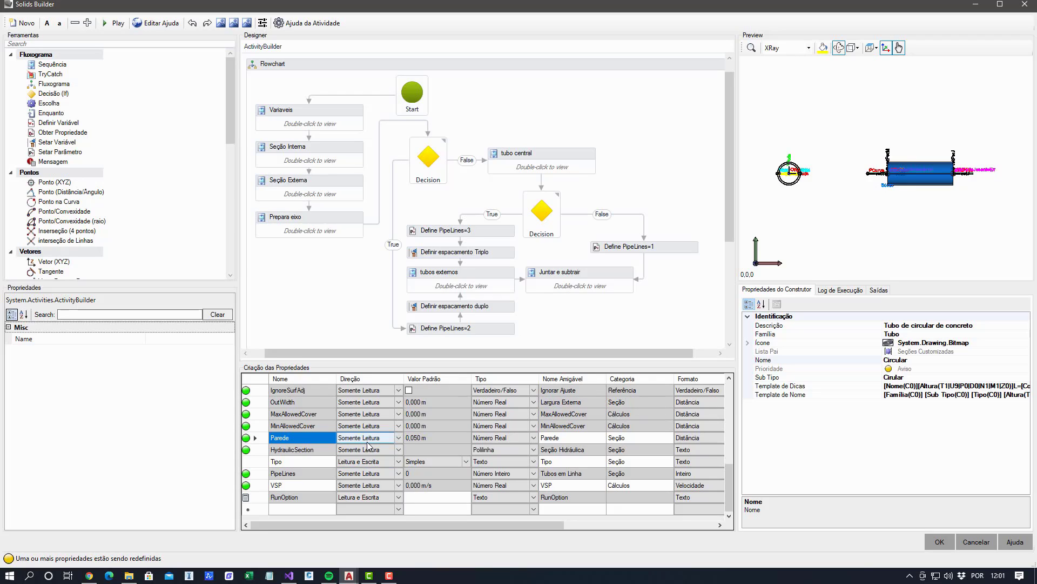
mouse_move(258, 442)
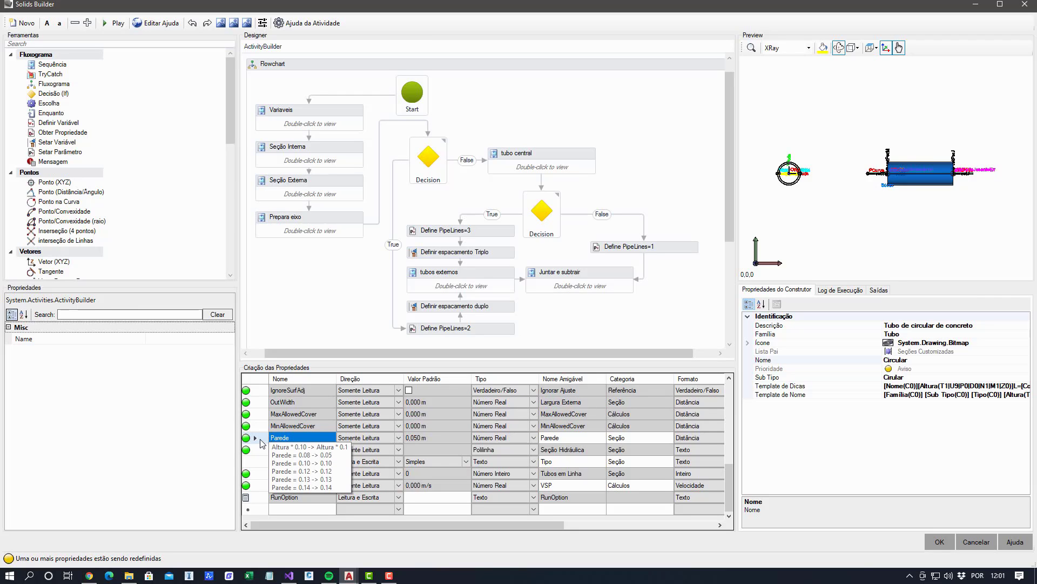
Step: Open the Variaveis sequence and correct its wall-thickness flowchart's display name to "Escolher espessura da parede"
double_click(350, 125)
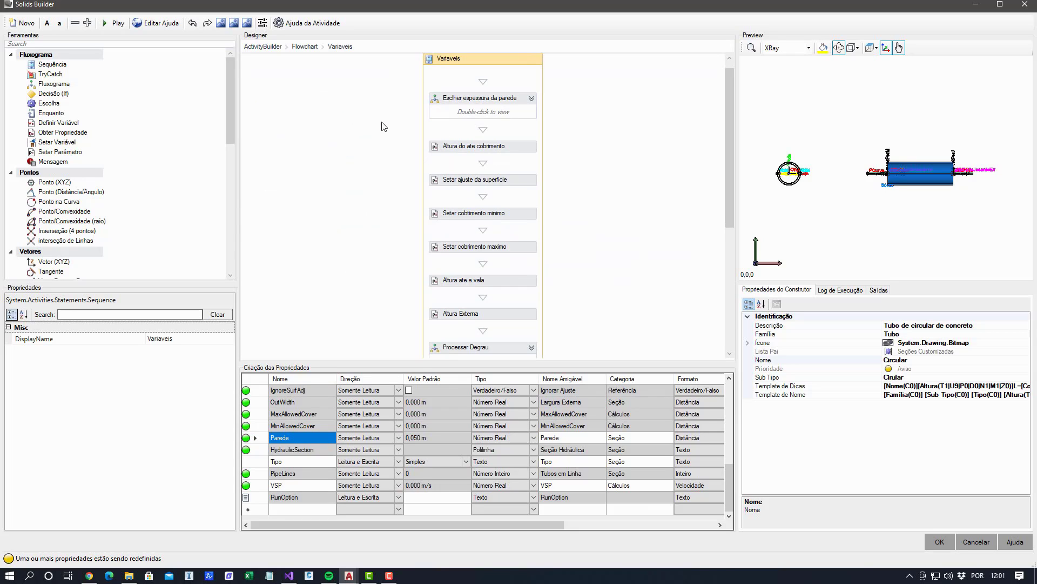
click(503, 100)
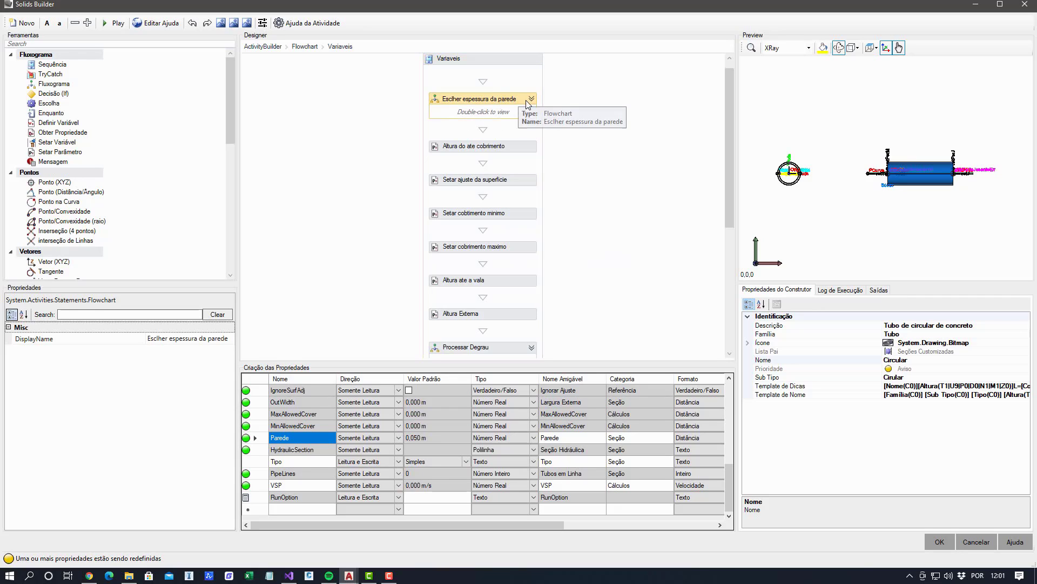
click(154, 338)
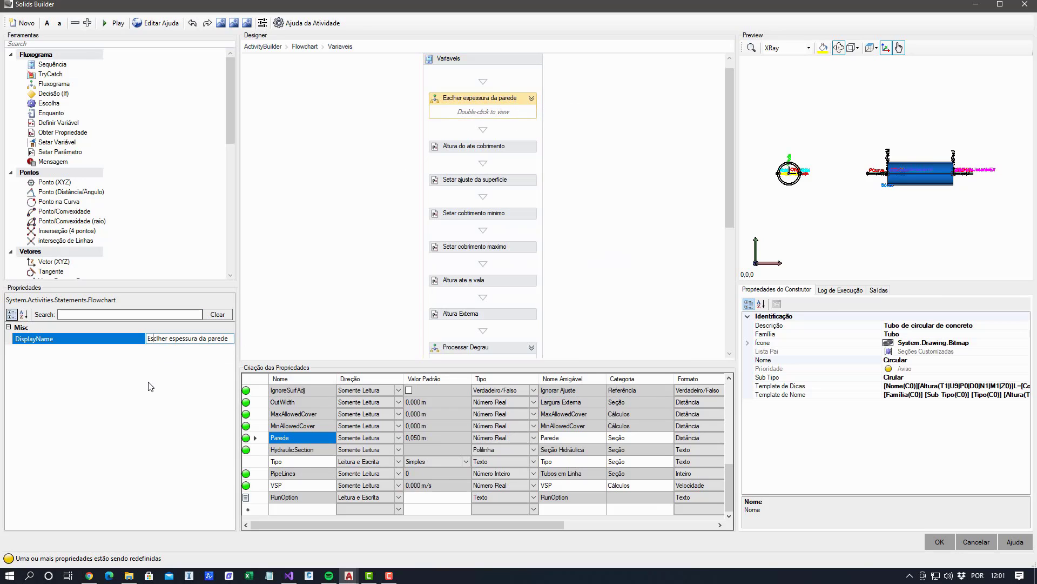
text(o)
click(515, 119)
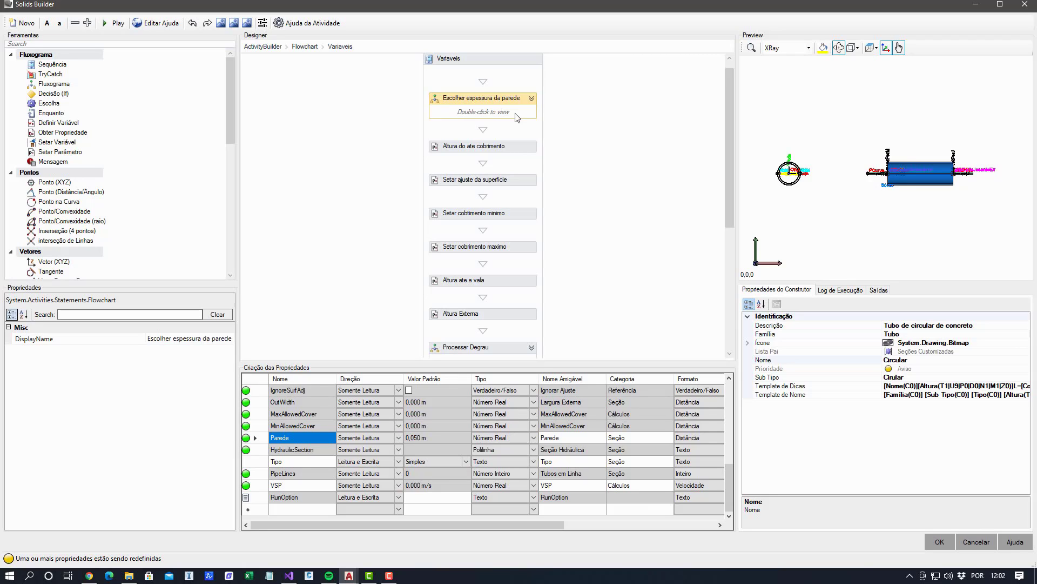
Step: Open the wall-thickness flowchart and inspect its Switch expression, the assignment for case 60 and the default case
double_click(516, 117)
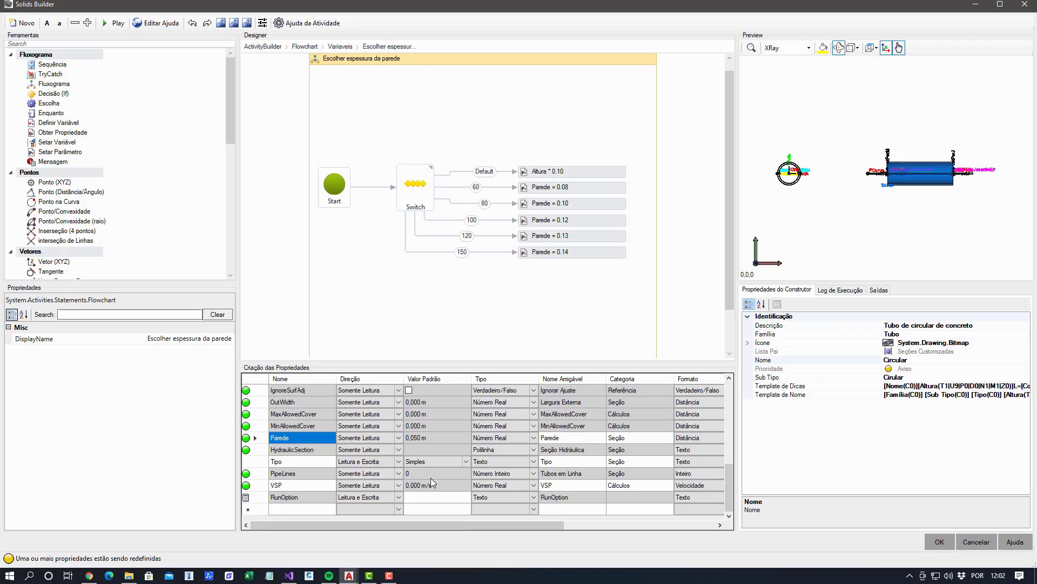
click(415, 187)
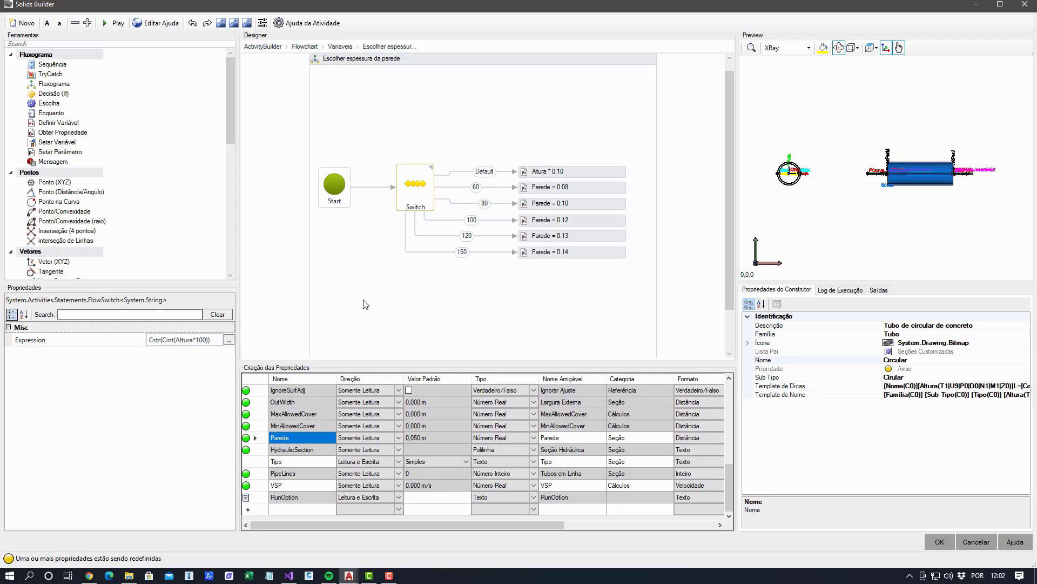
mouse_move(413, 201)
click(595, 189)
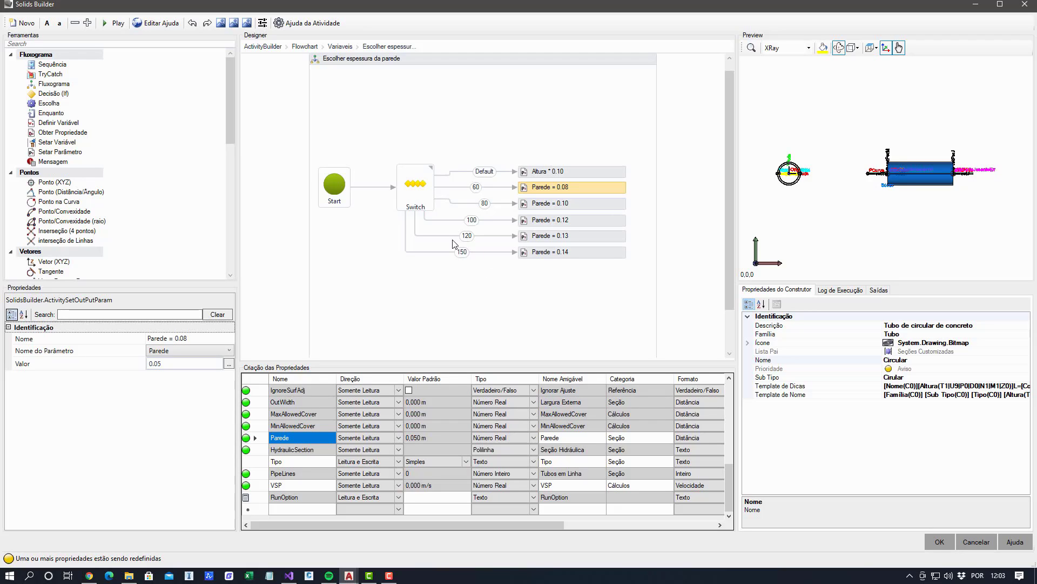
click(499, 176)
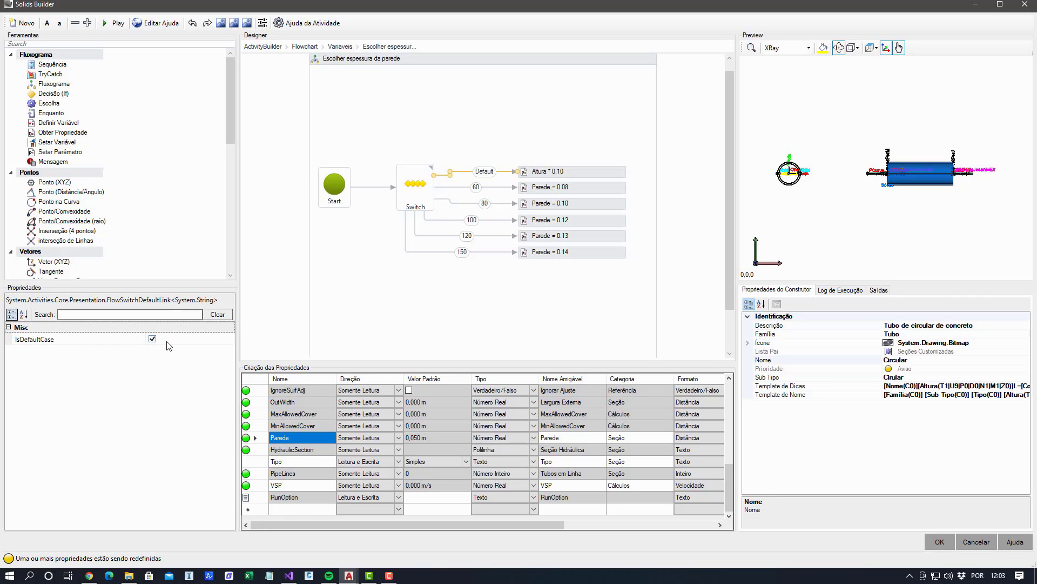
click(593, 173)
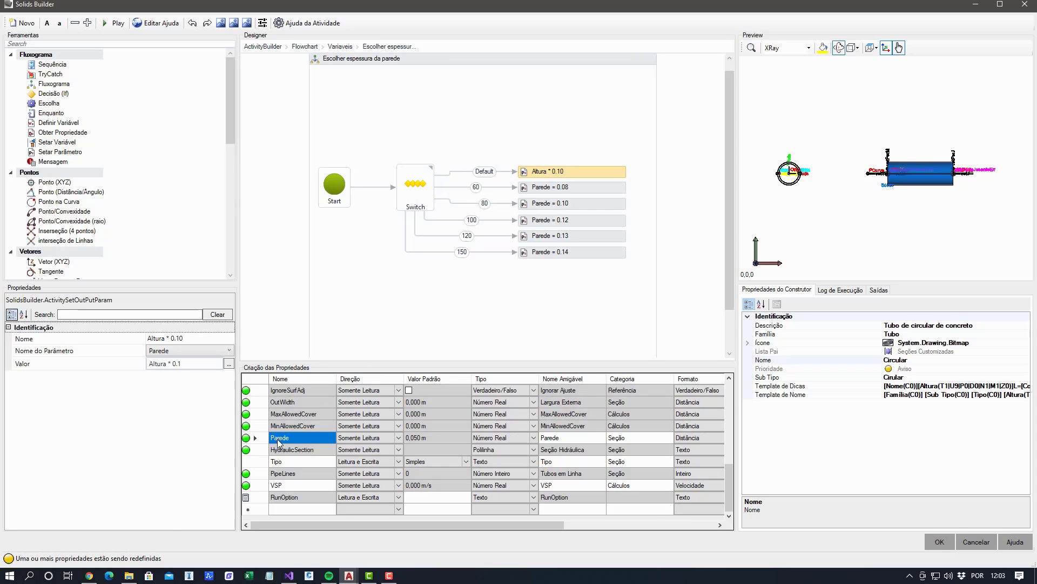
Step: Consult the DNIT reinforced concrete pipe table in the browser, and return to the Solids Builder
click(89, 576)
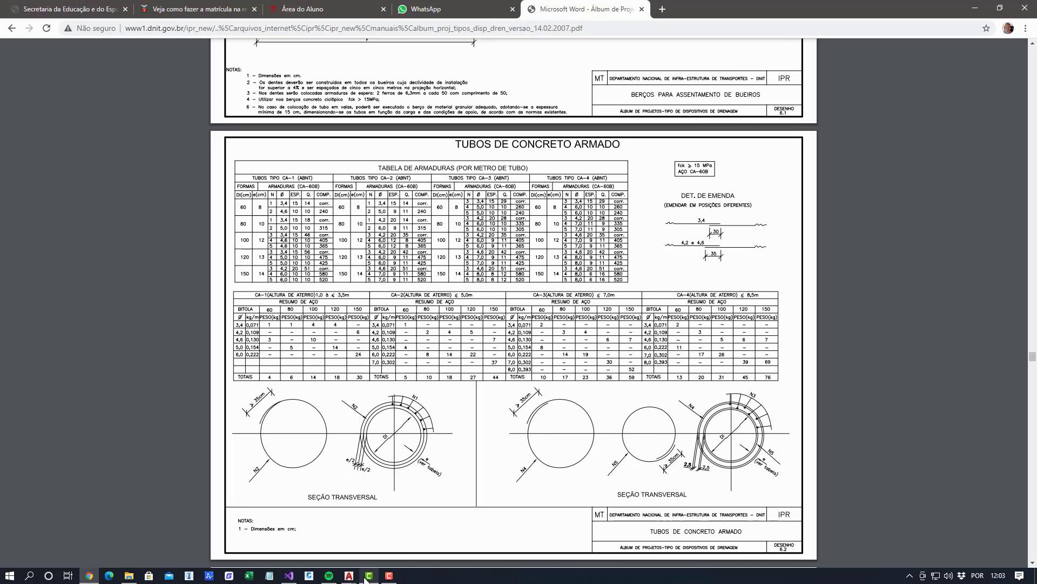
mouse_move(348, 577)
click(407, 532)
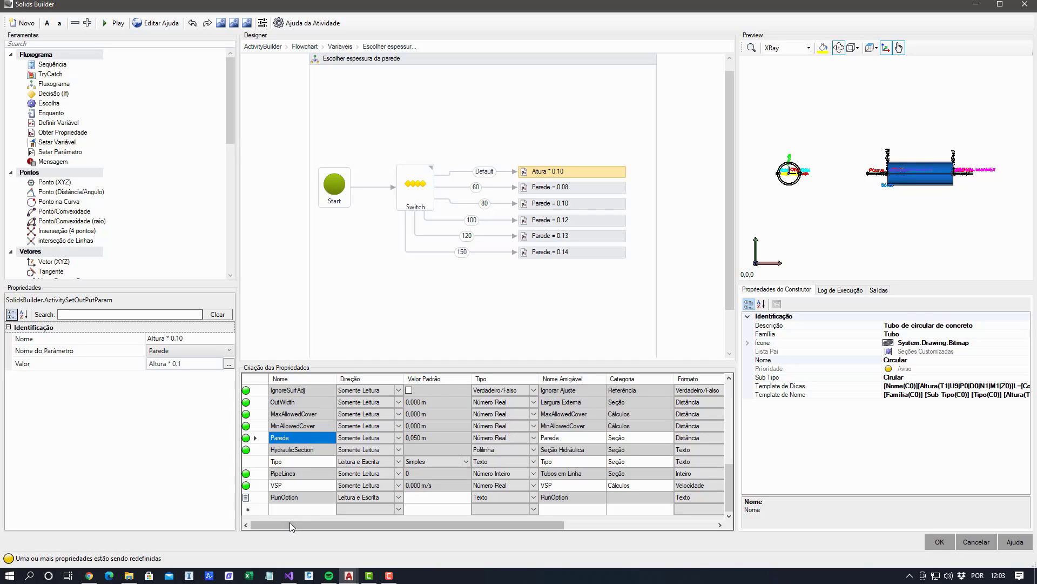
Step: Check the full list of Altura values against the cases of the wall-thickness Switch
scroll(300, 424, up, 5)
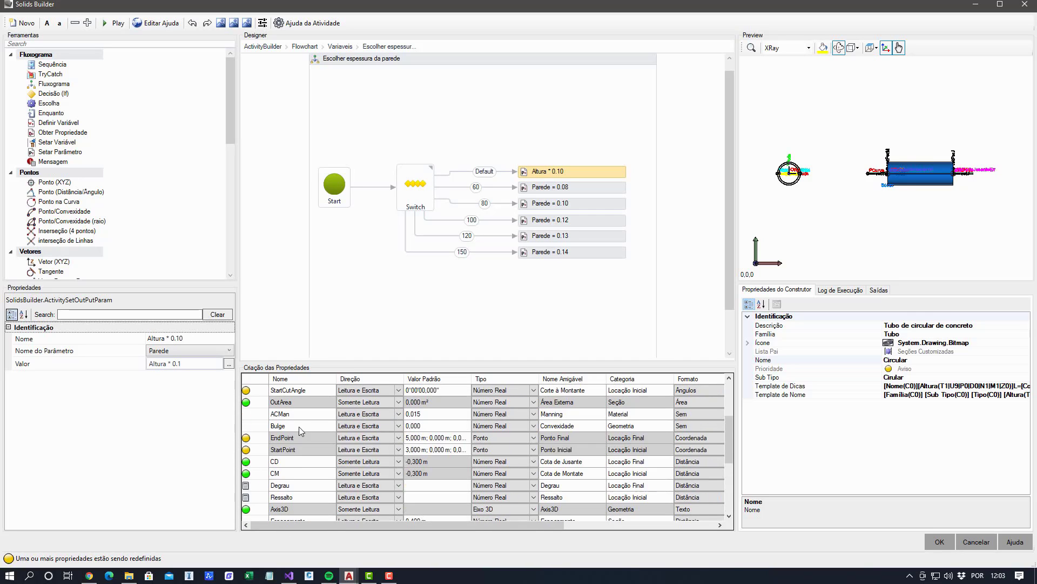
scroll(296, 477, up, 2)
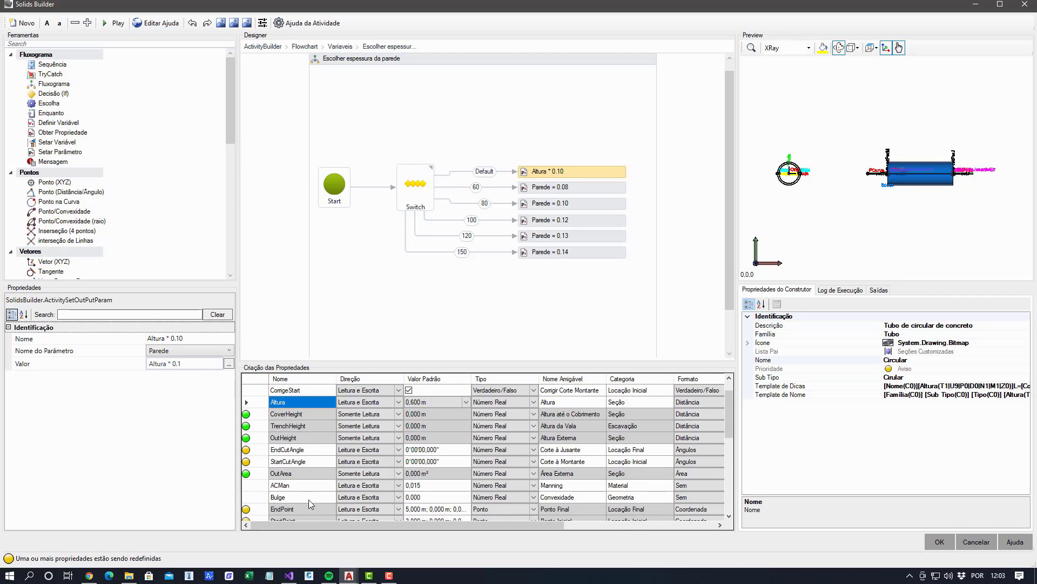
drag(311, 525, 462, 525)
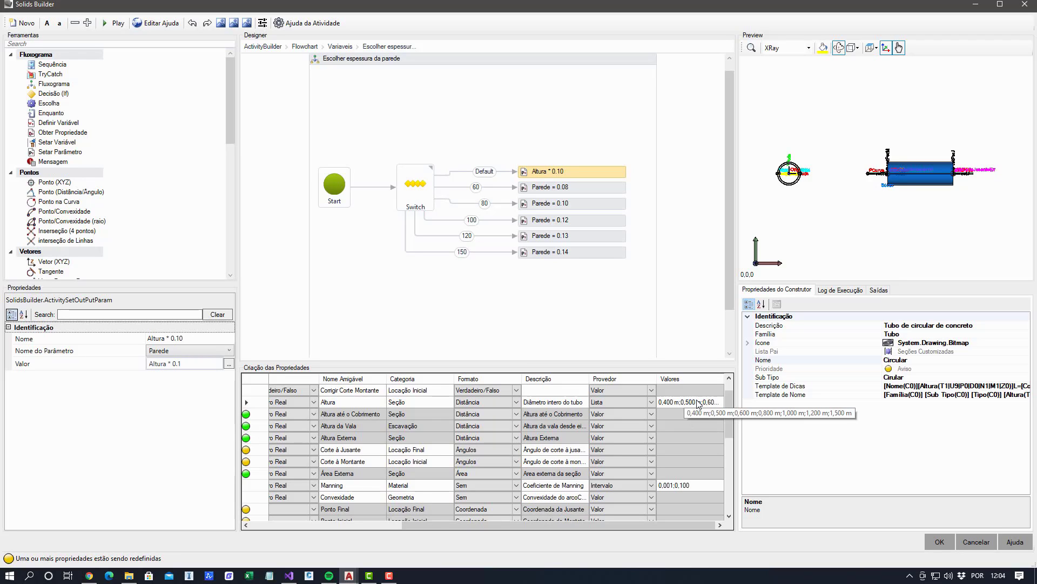
click(523, 301)
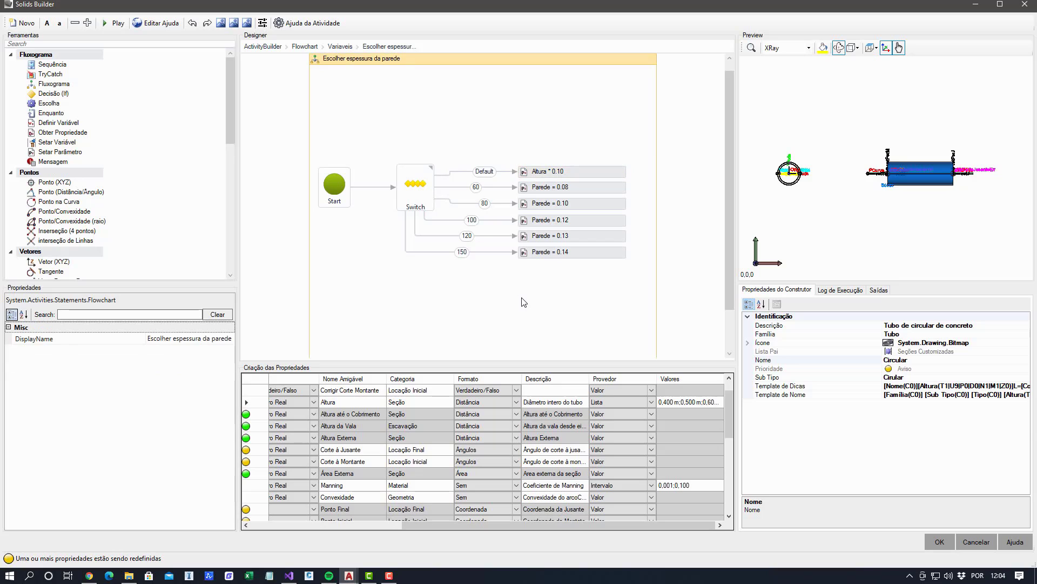
Step: Look over the remaining property columns, accept the circular tube definition and close the Solids Builder
scroll(402, 461, down, 2)
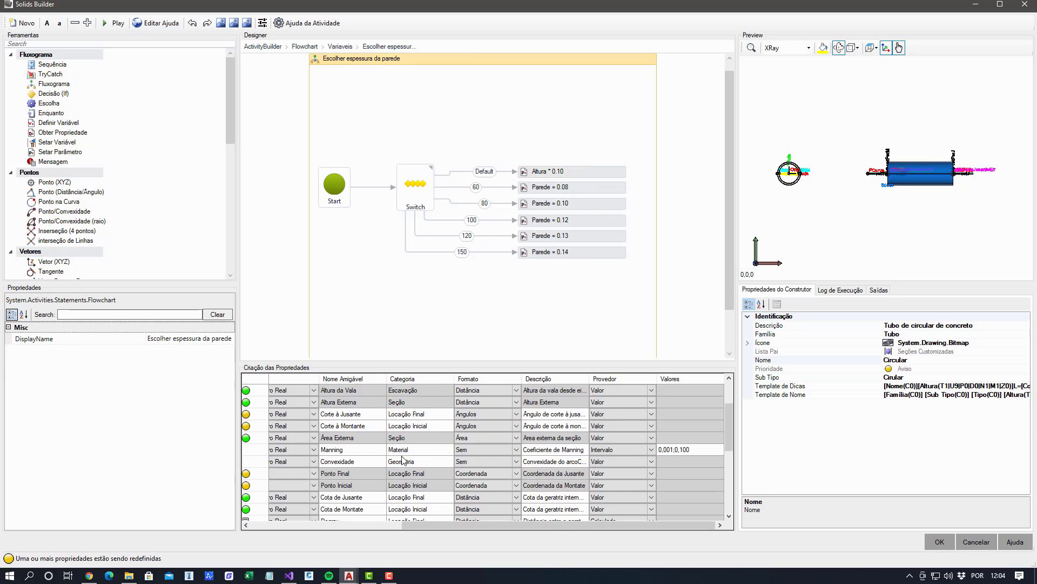
scroll(403, 461, up, 3)
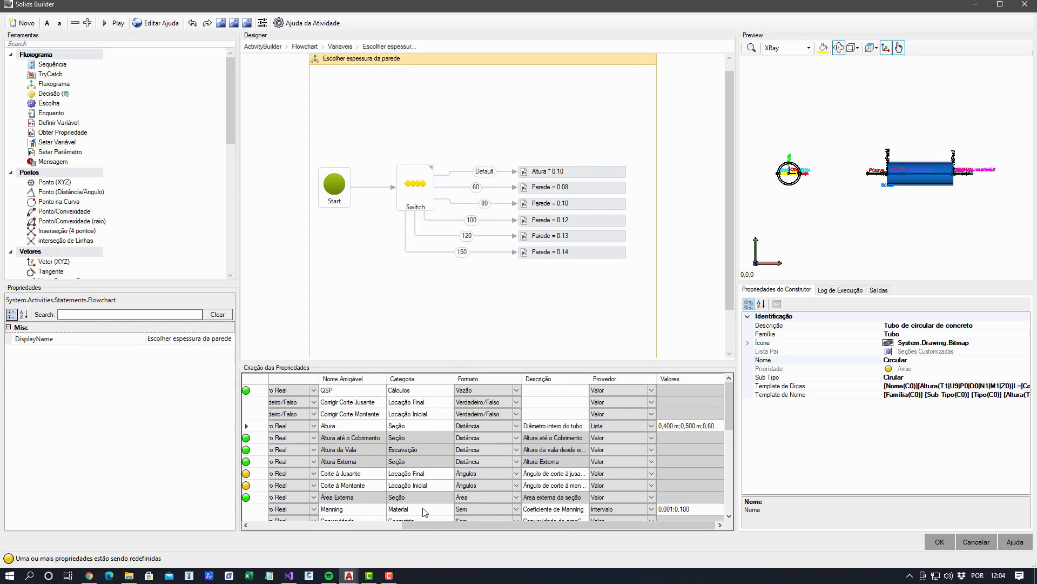
scroll(379, 466, left, 4)
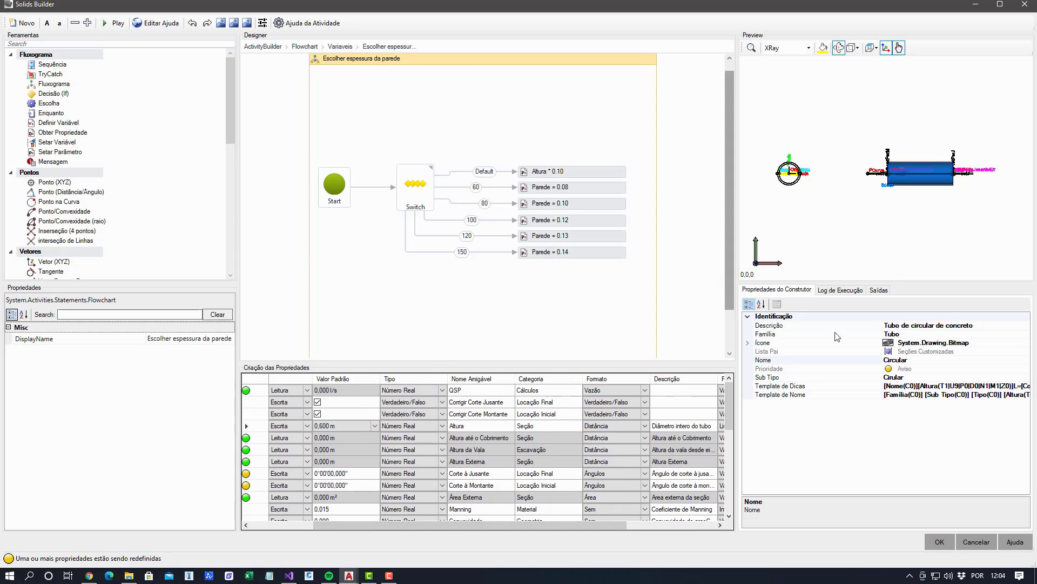
click(935, 542)
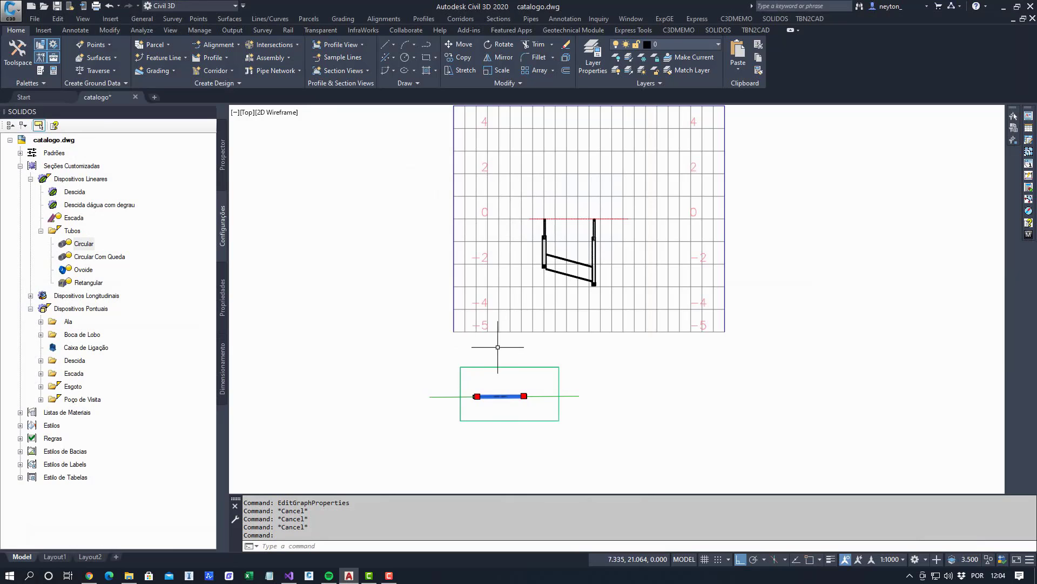
key(Escape)
Step: Examine the drawn pipe run and the box at its upstream end in plan view
scroll(476, 411, up, 3)
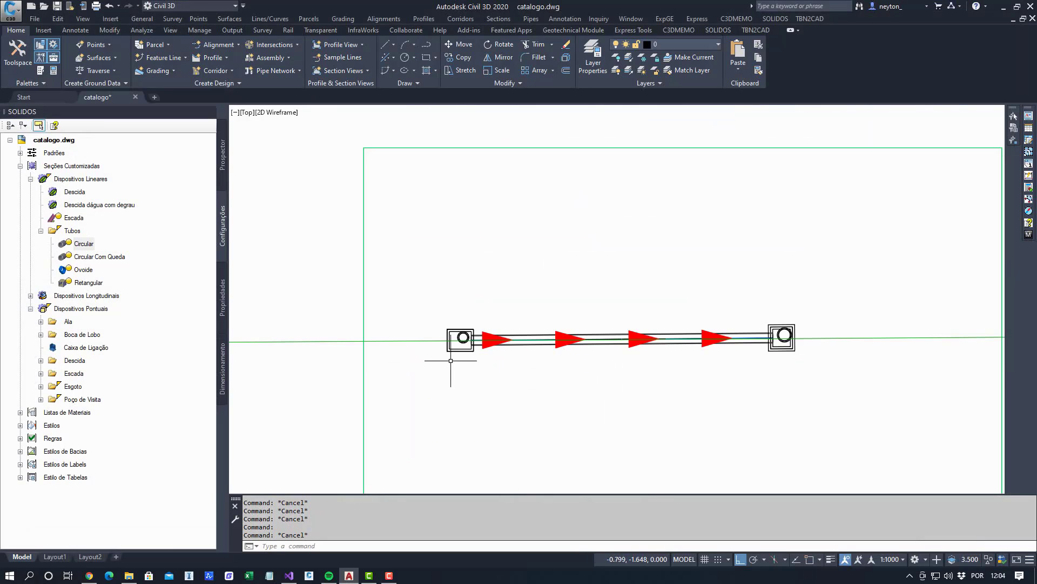
scroll(473, 392, up, 1)
scroll(471, 396, up, 5)
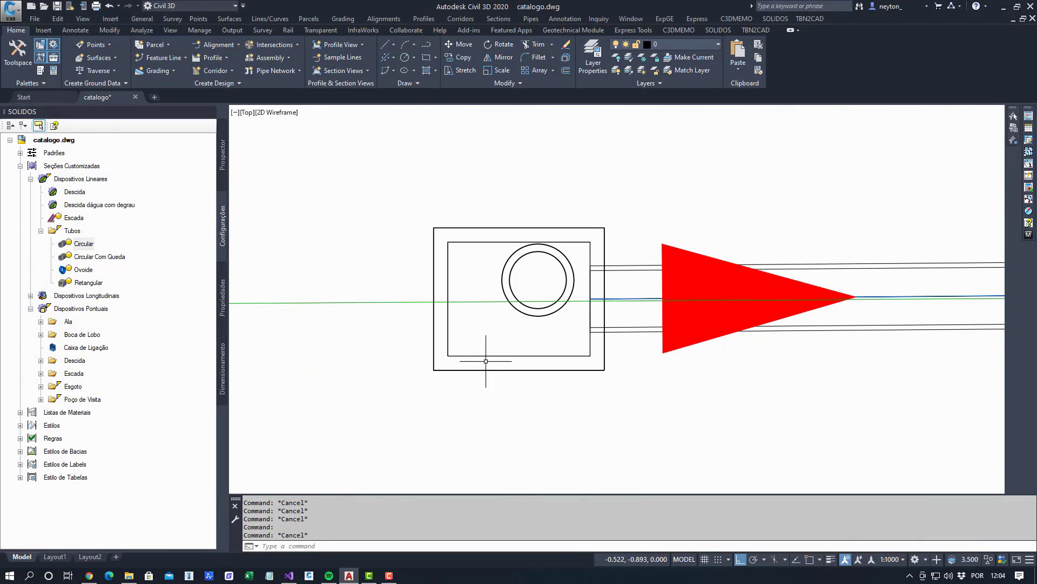
scroll(480, 373, down, 4)
middle_drag(492, 370, 466, 420)
scroll(473, 324, down, 2)
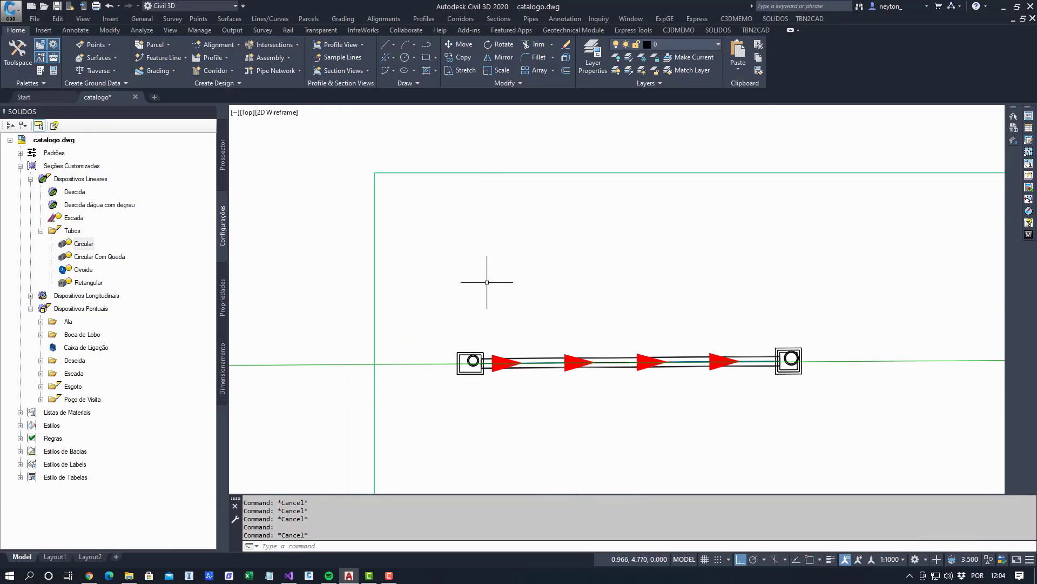
middle_drag(491, 246, 497, 290)
scroll(523, 420, up, 3)
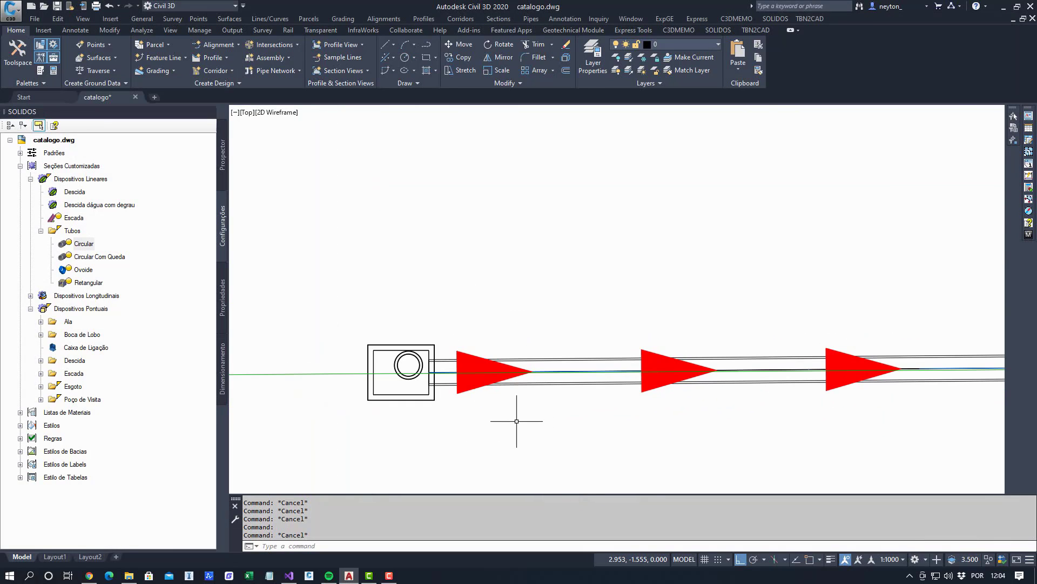
mouse_move(528, 412)
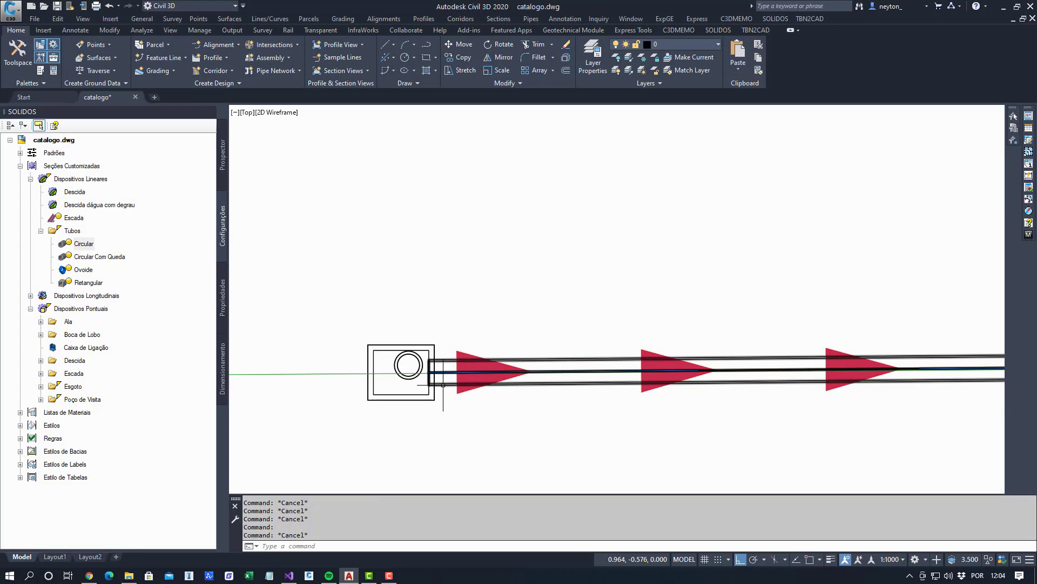
Step: Show the drawn pipe's properties, set its Altura to 1,200 m and check the resulting Parede wall thickness
click(443, 384)
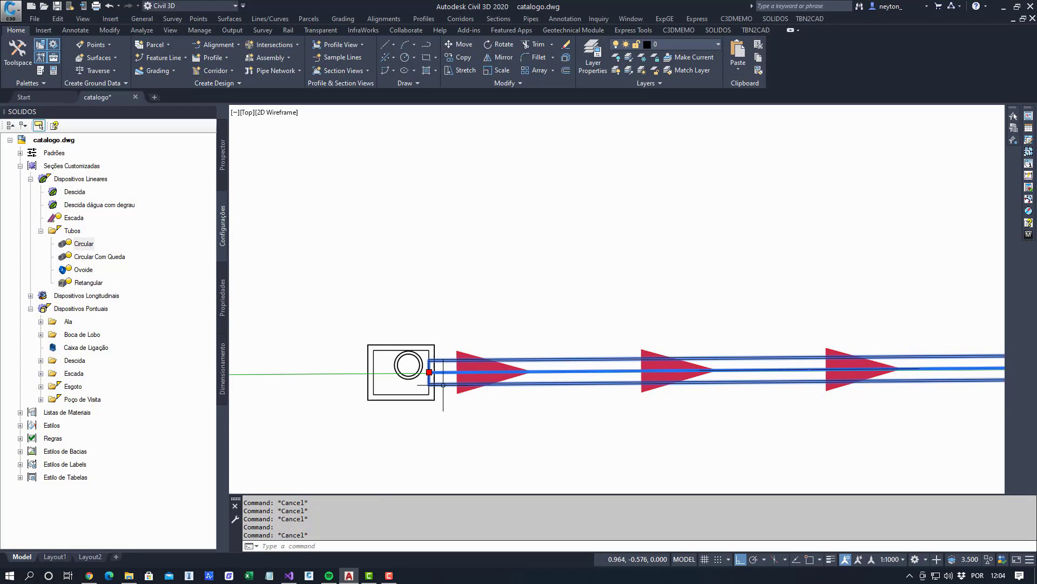
click(222, 298)
click(162, 313)
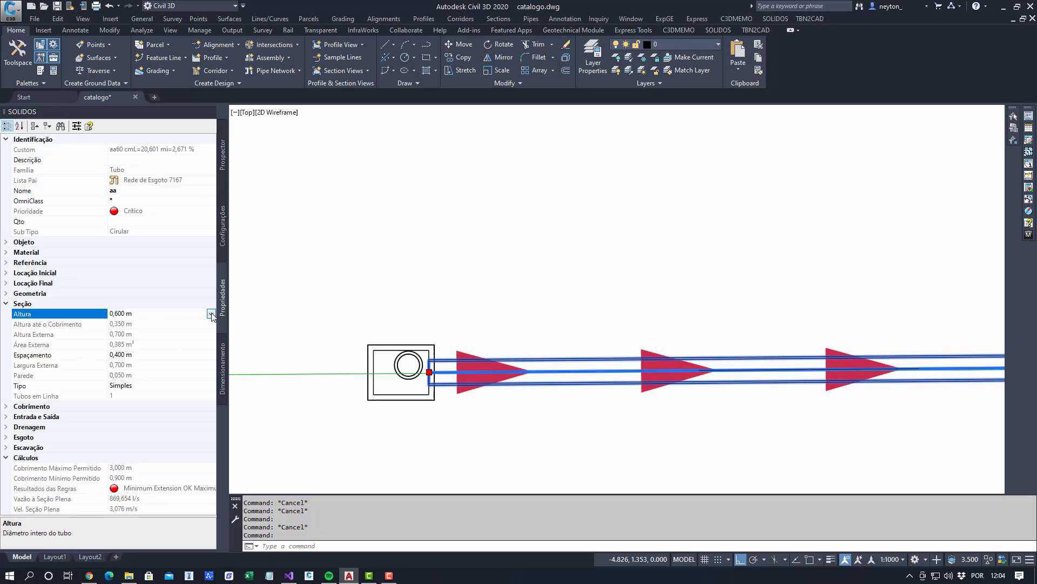
click(211, 313)
click(124, 374)
click(111, 377)
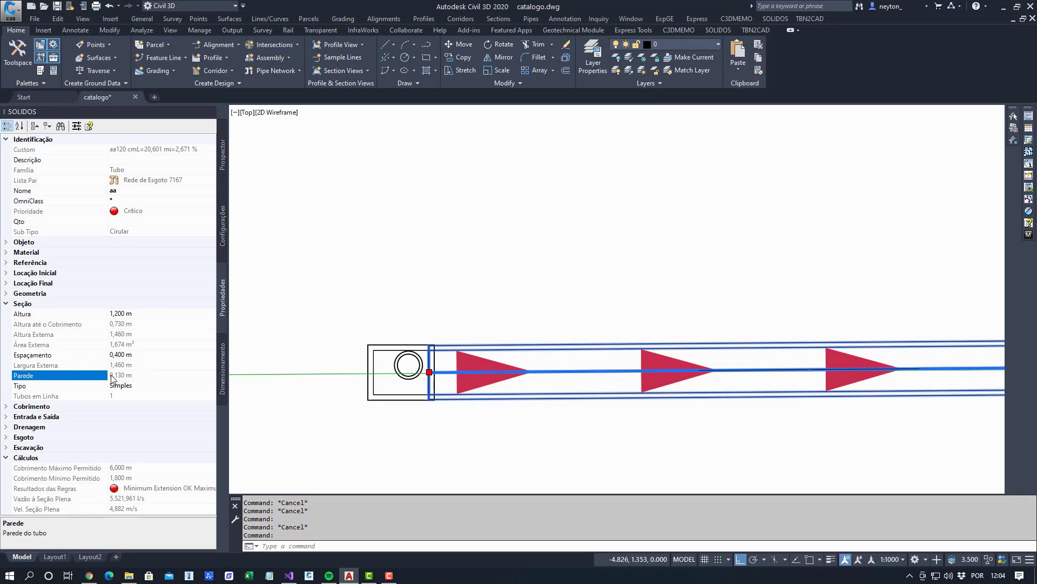
click(136, 375)
Step: Set the pipe's Altura back to 0,600 m and check the Parede value again
click(155, 313)
click(211, 314)
click(122, 341)
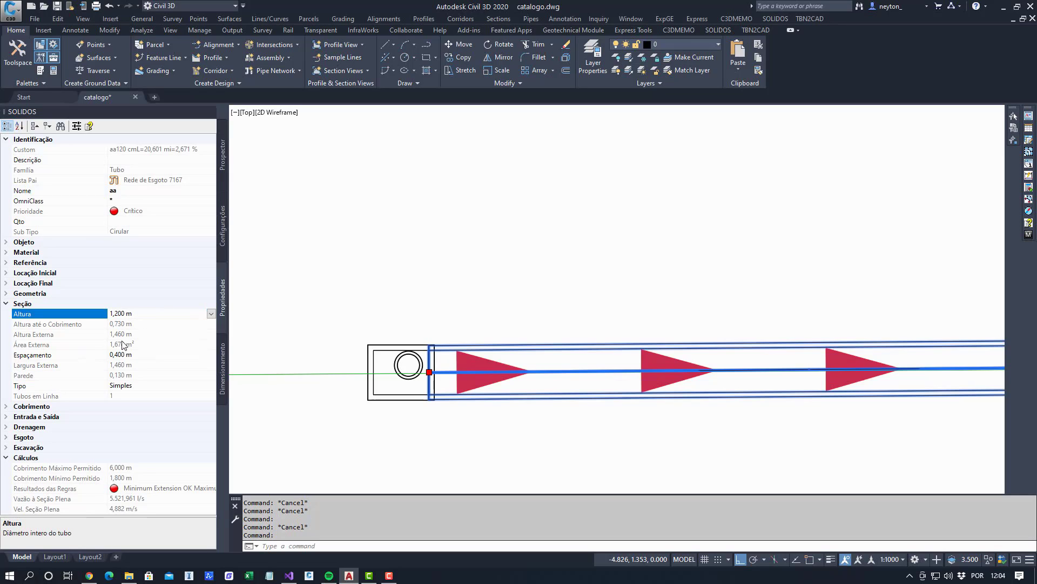
click(119, 375)
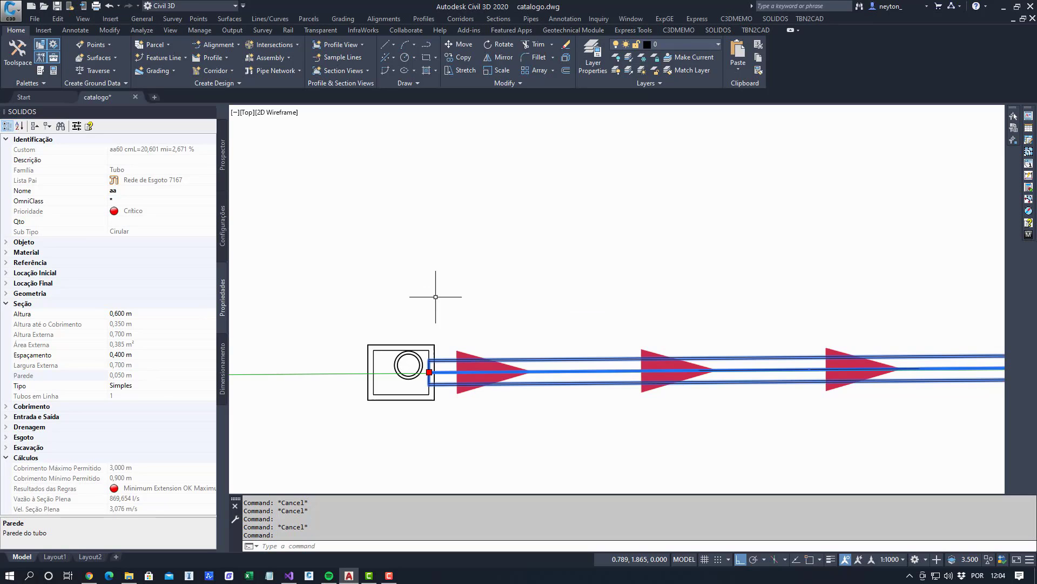
Step: Examine the pipe run in the profile view above the plan drawing
scroll(484, 263, down, 5)
middle_drag(500, 234, 493, 327)
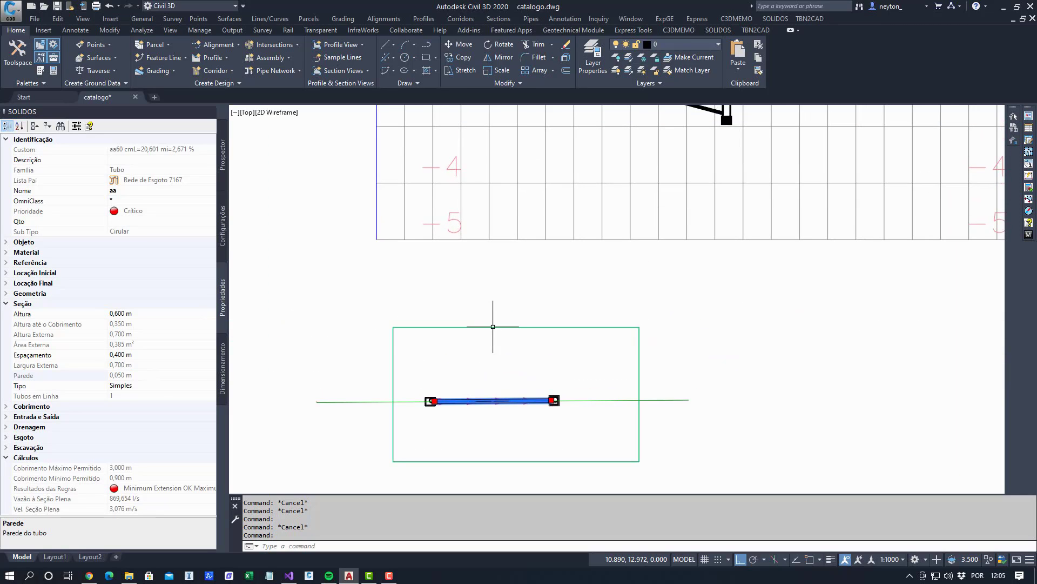